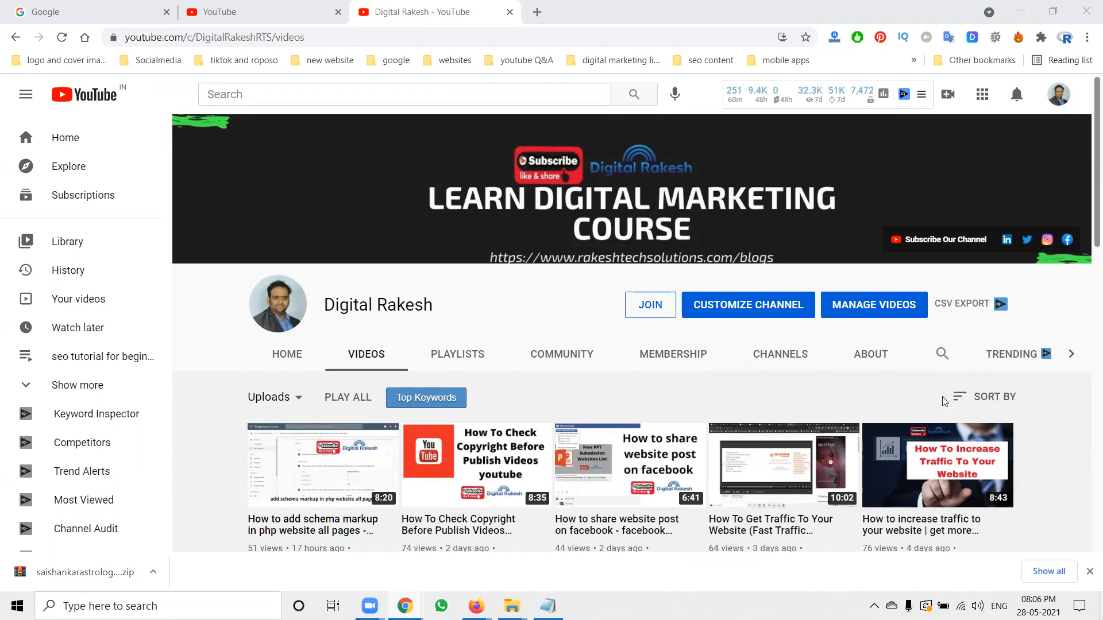
Step: Switch to the Firefox window with southreelnews.com and look over the ads on its home page
mouse_move(477, 606)
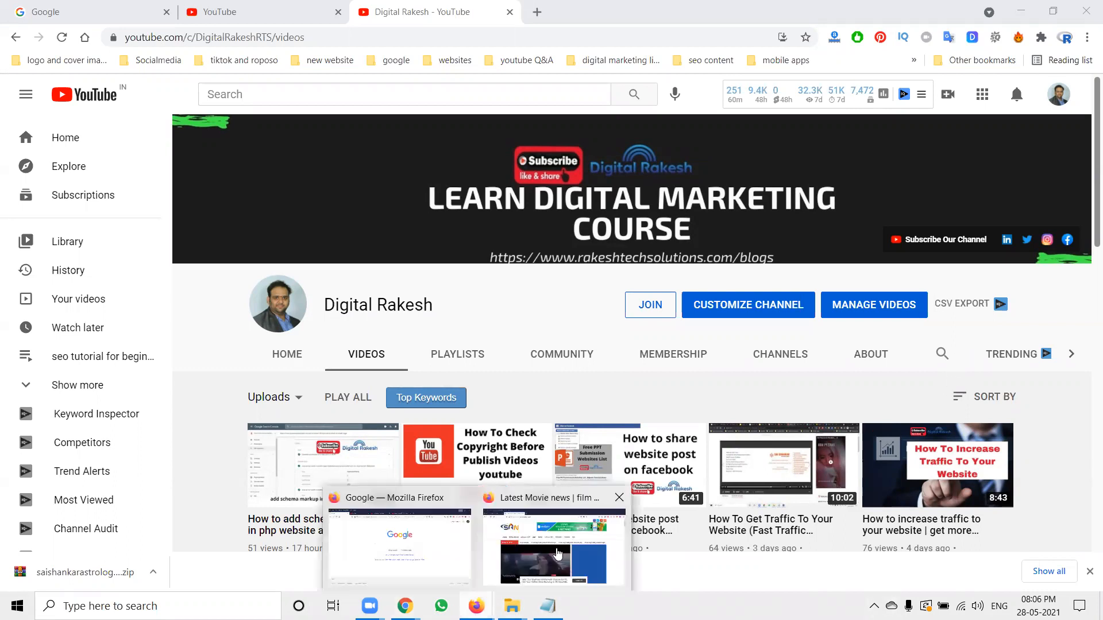
left_click(555, 560)
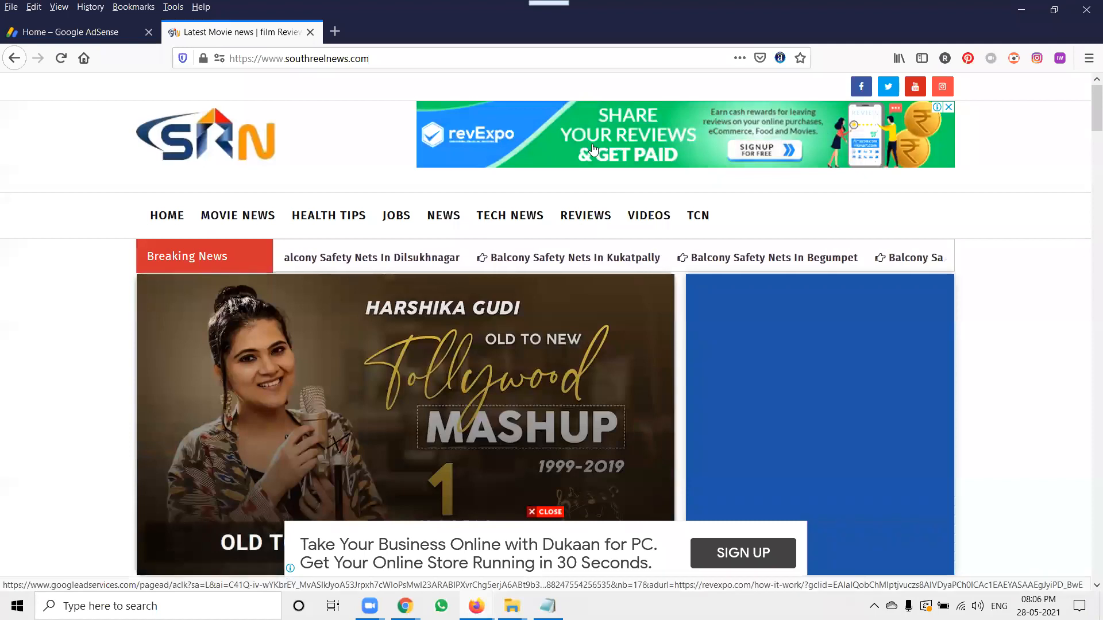
scroll(593, 152, "down", 2)
scroll(592, 170, "down", 7)
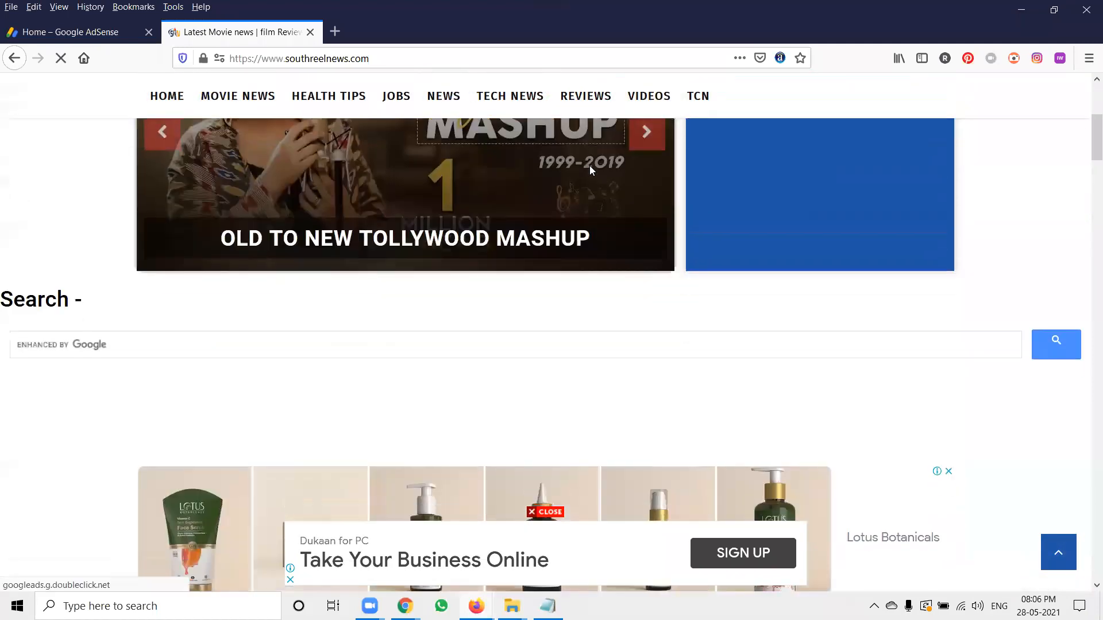
scroll(592, 179, "down", 3)
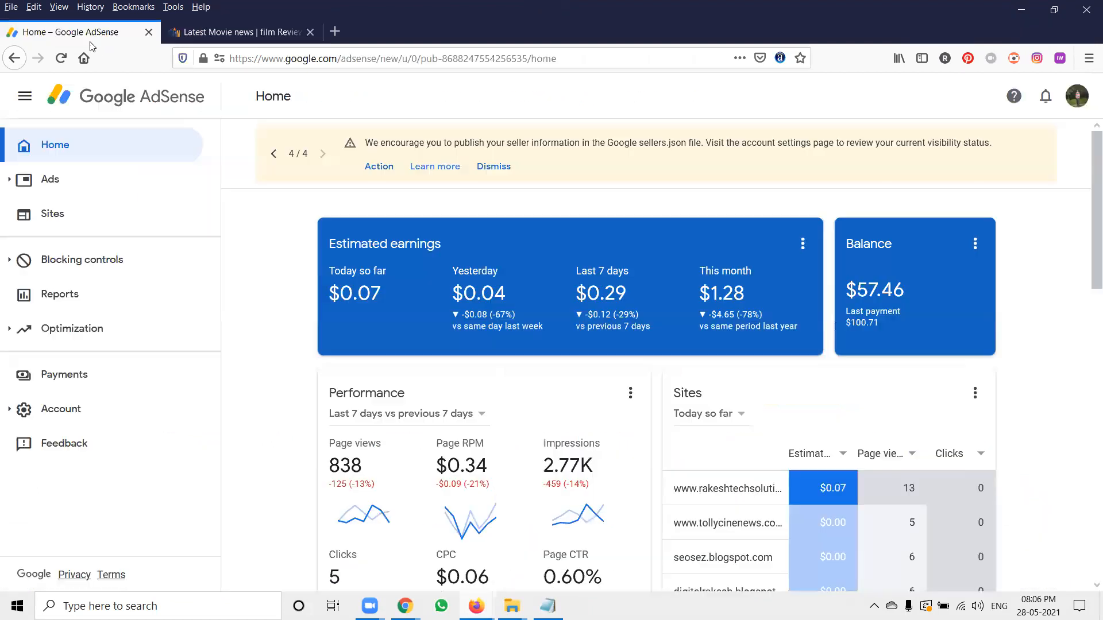
Step: View the AdSense home dashboard and go back through its notices to the first one about tax information
left_click(86, 33)
left_click(75, 179)
left_click(76, 143)
left_click(228, 33)
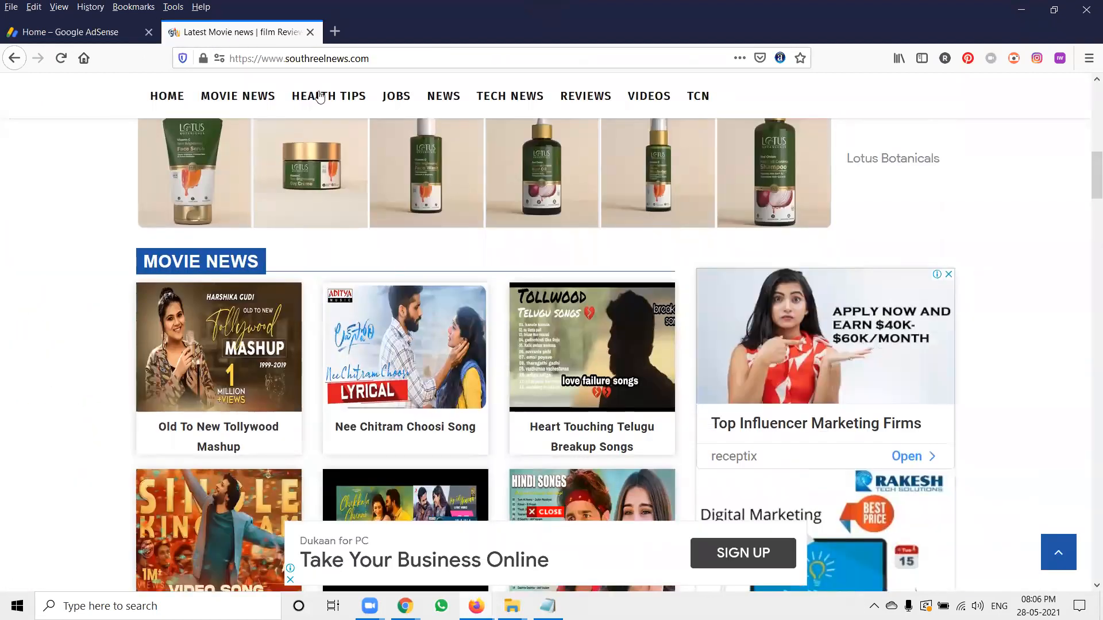
left_click(103, 33)
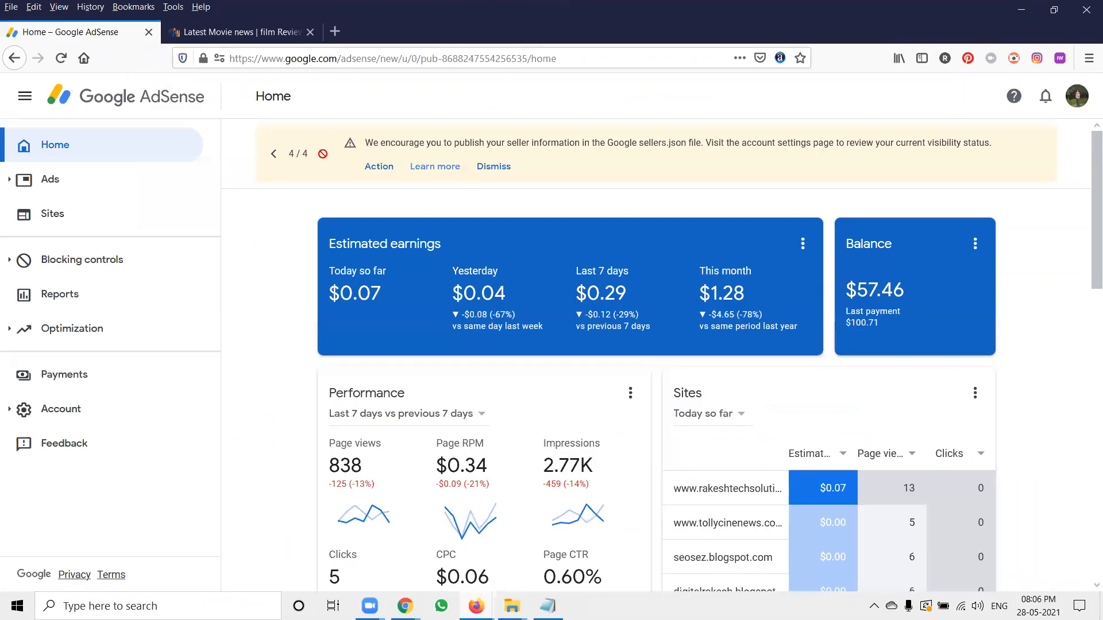
left_click(272, 155)
left_click(272, 156)
left_click(272, 155)
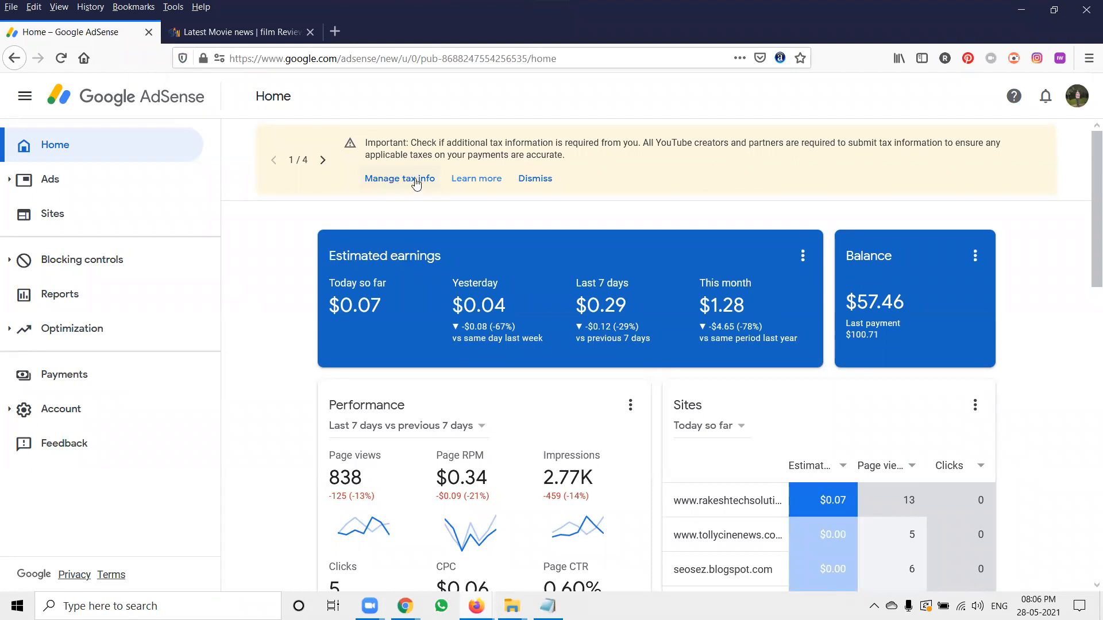
left_click(252, 33)
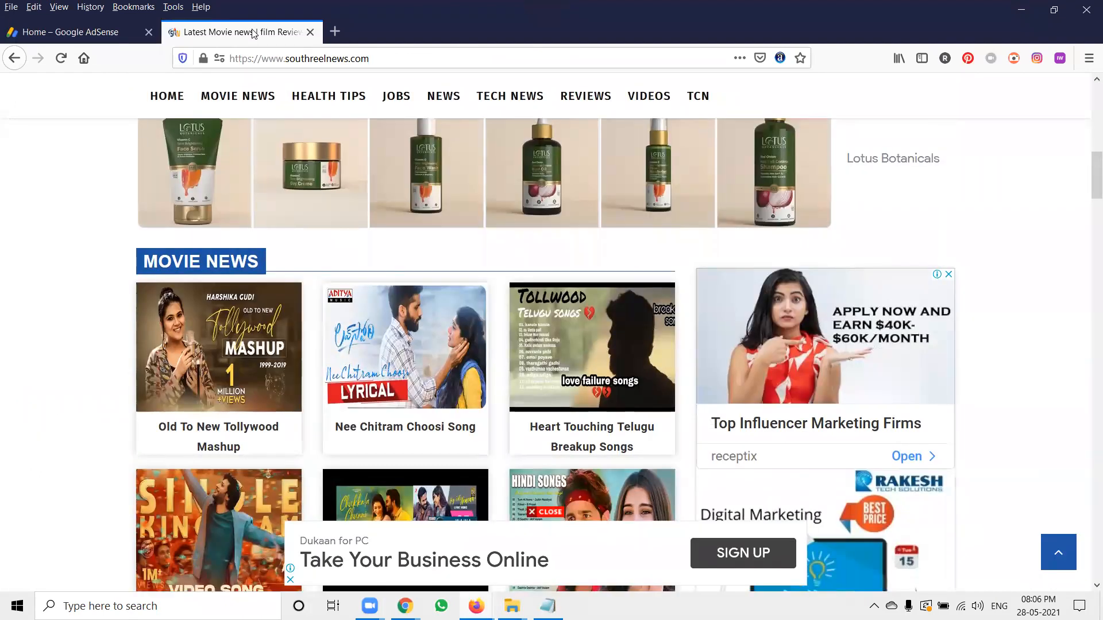
Step: Open the AdSense Payments page, reload it, and open its payment settings
left_click(72, 32)
left_click(95, 376)
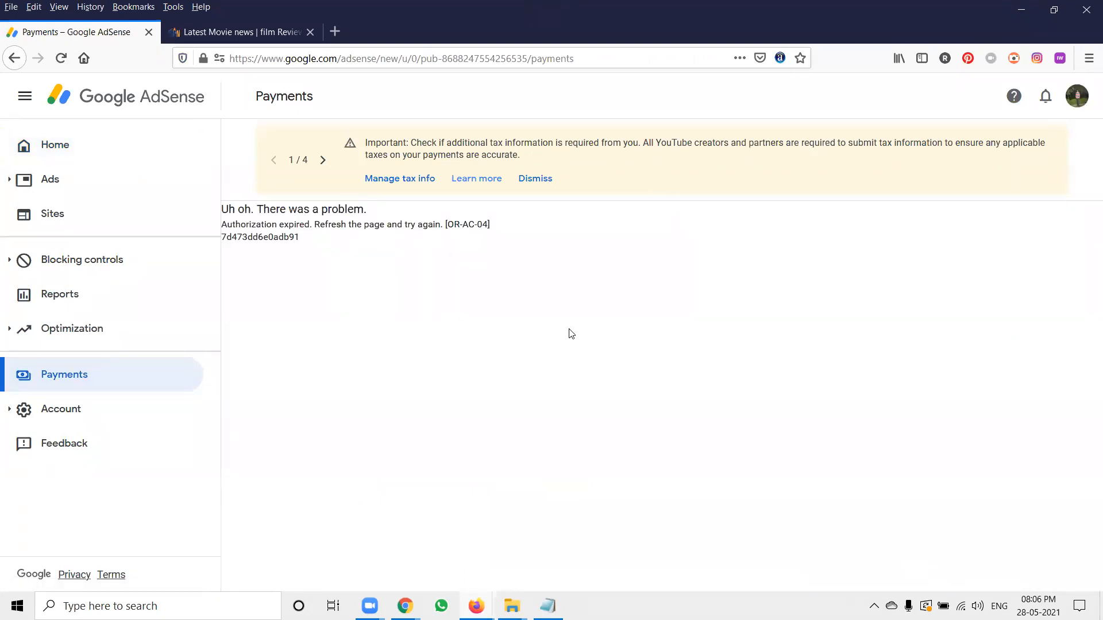
key("F5")
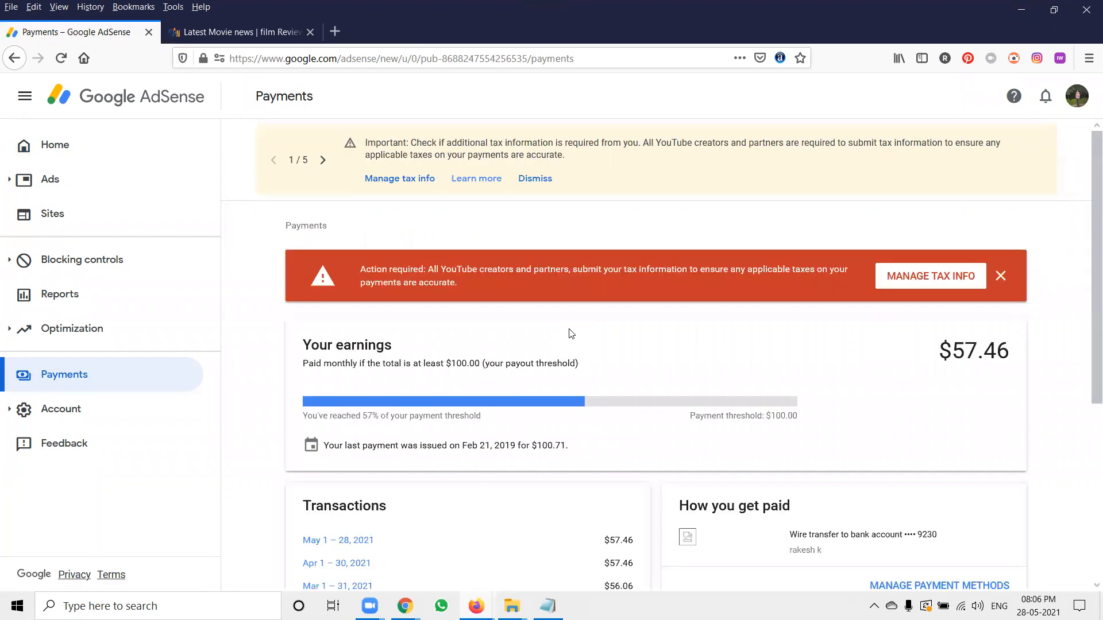
scroll(575, 333, "down", 5)
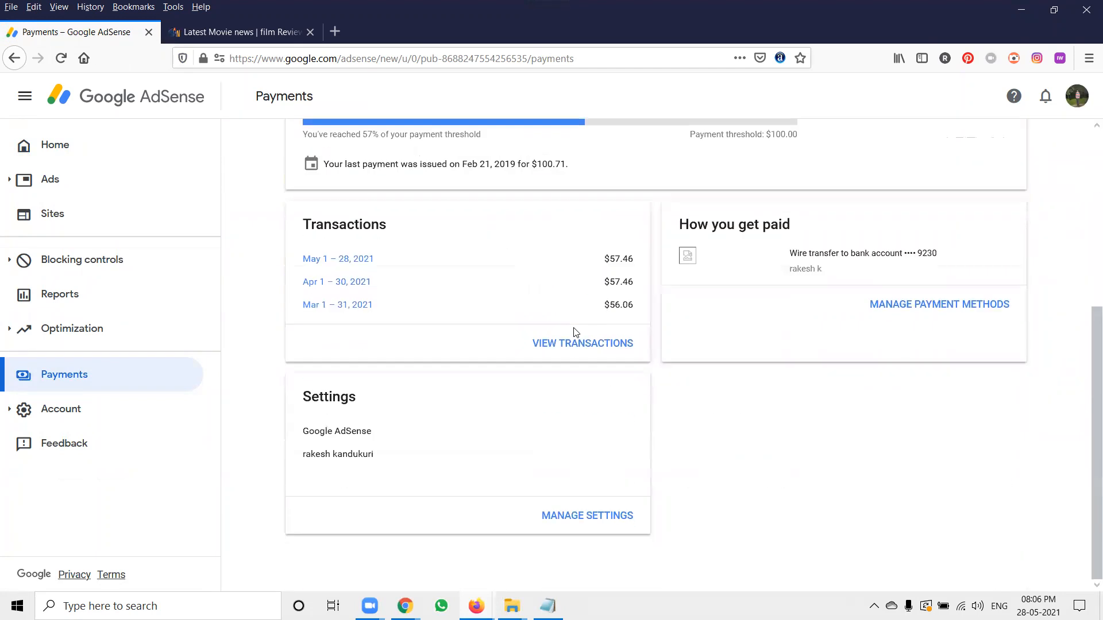
left_click(572, 513)
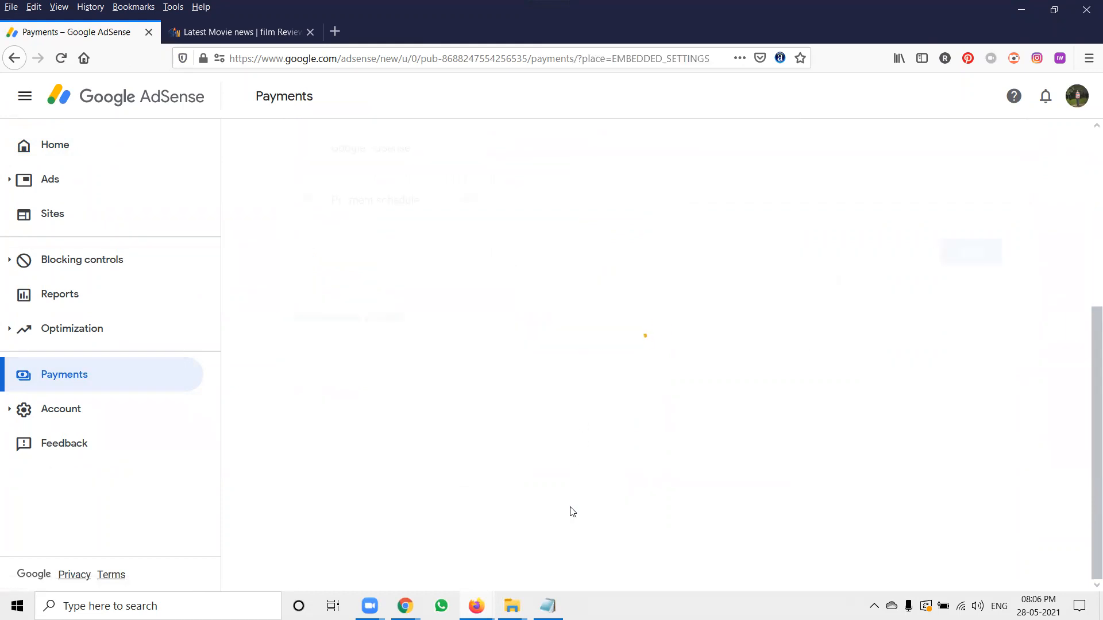
scroll(609, 362, "down", 5)
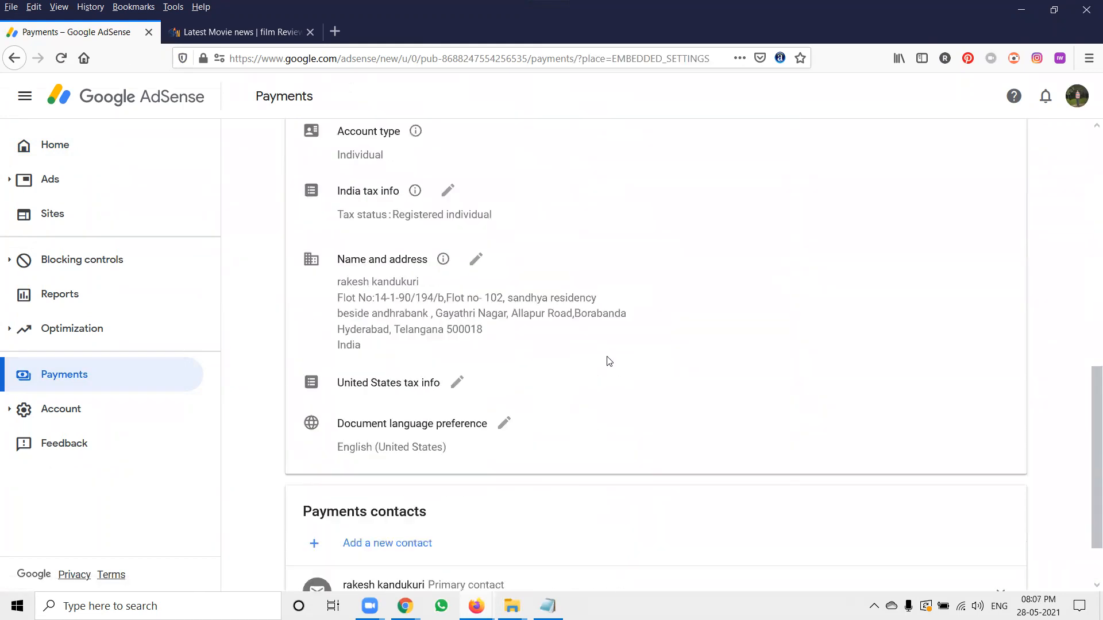
Step: Open the management page for United States tax info and start adding tax info, continuing through the Google account window
left_click(458, 376)
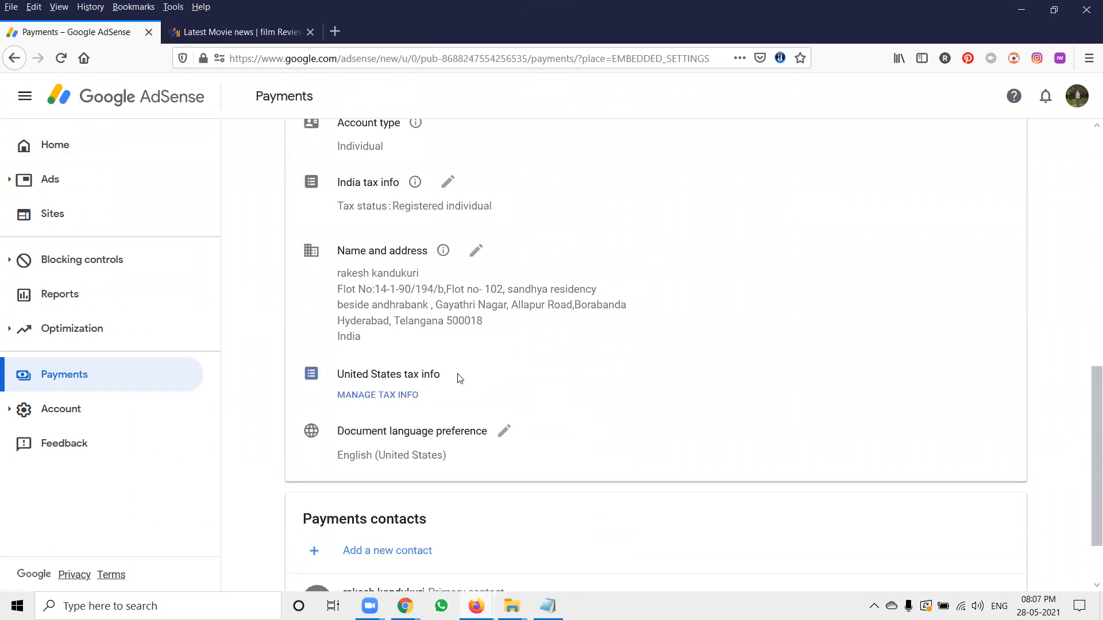
left_click(387, 396)
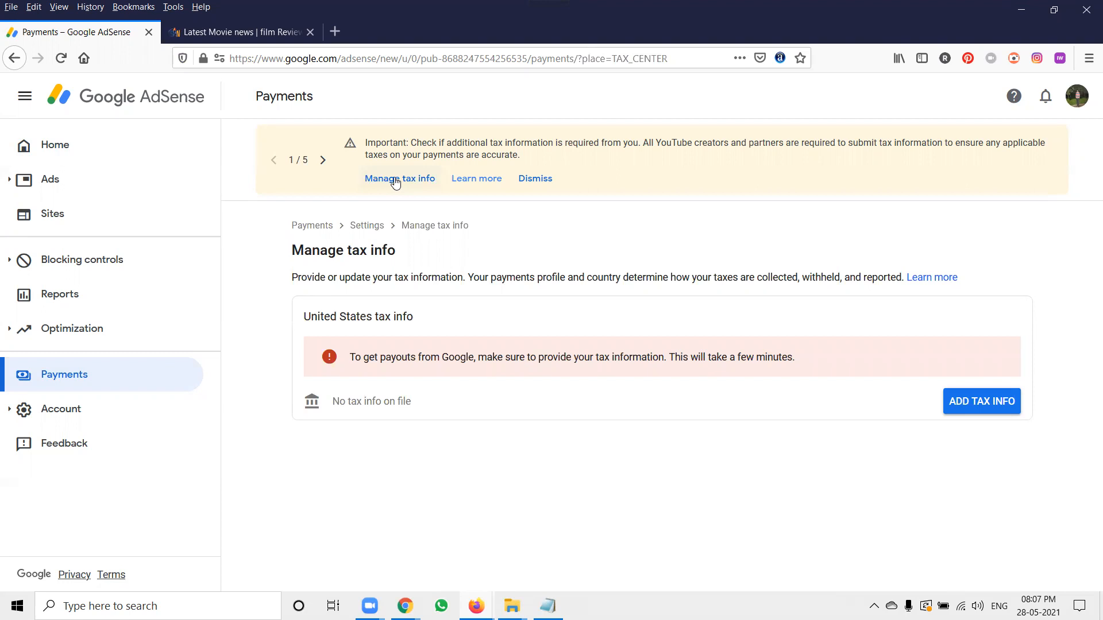
left_click(963, 403)
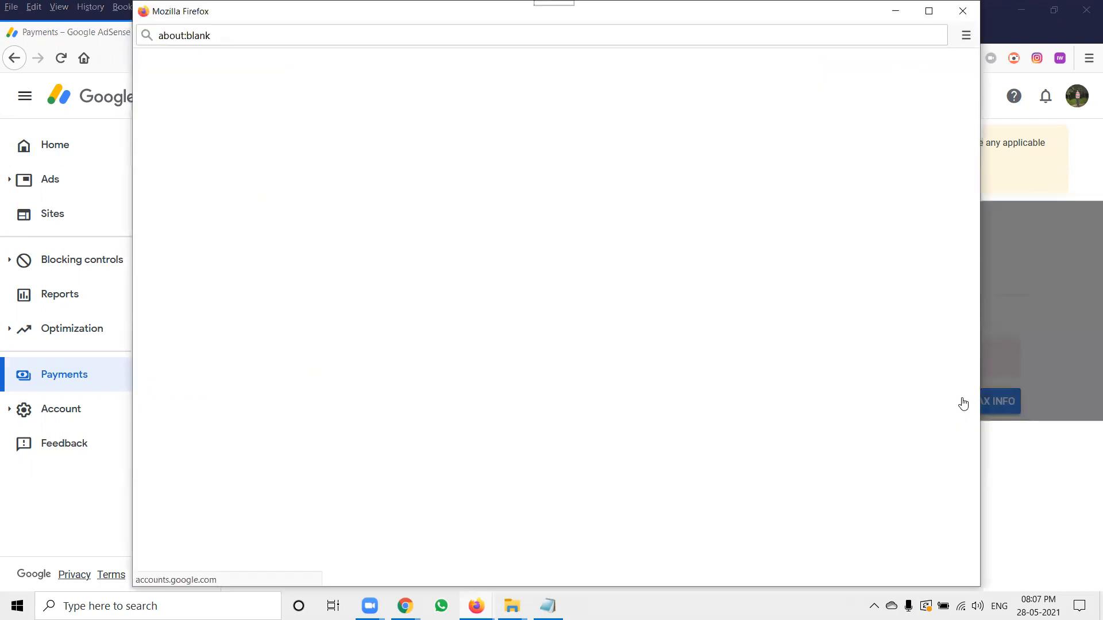
left_click(670, 420)
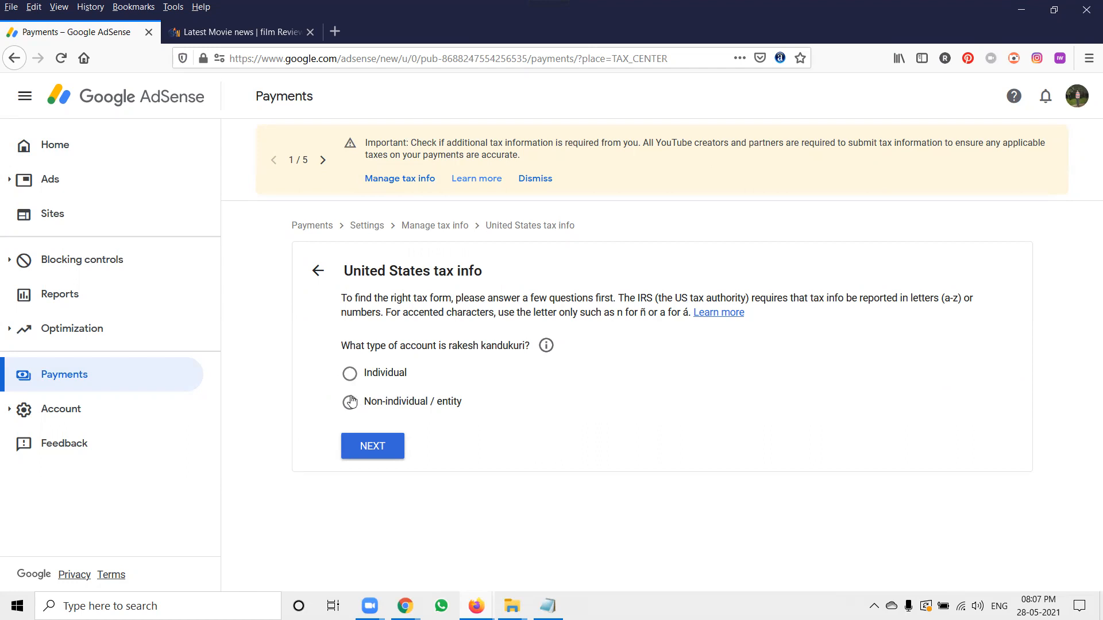
Step: Set the account type to Individual and answer No to being a citizen or resident of the United States
left_click(351, 374)
left_click(364, 450)
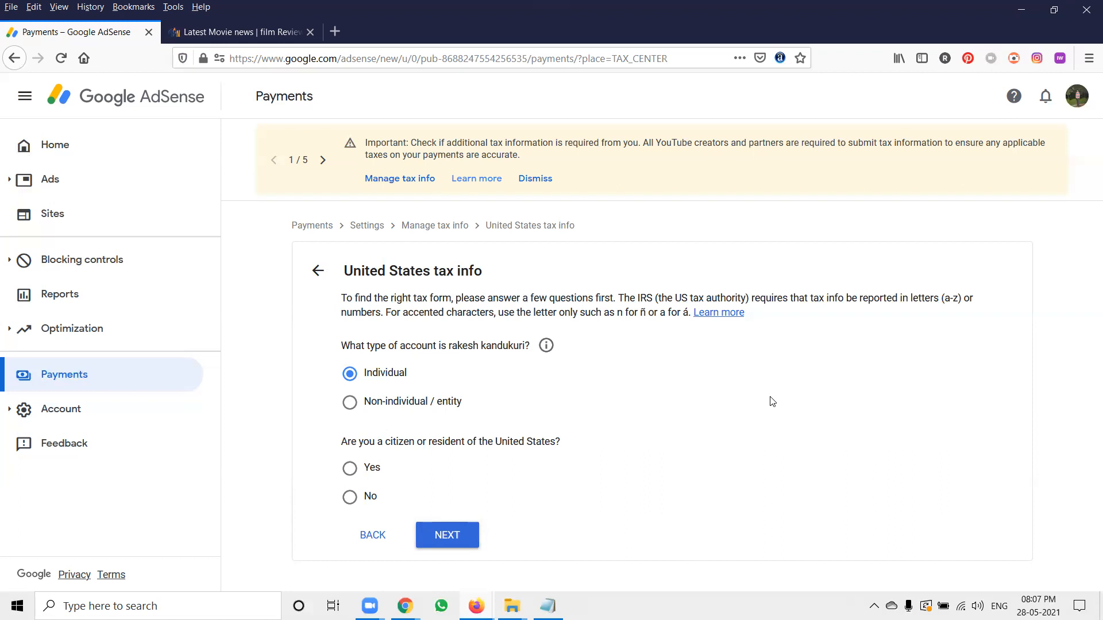
left_click(350, 497)
left_click(436, 530)
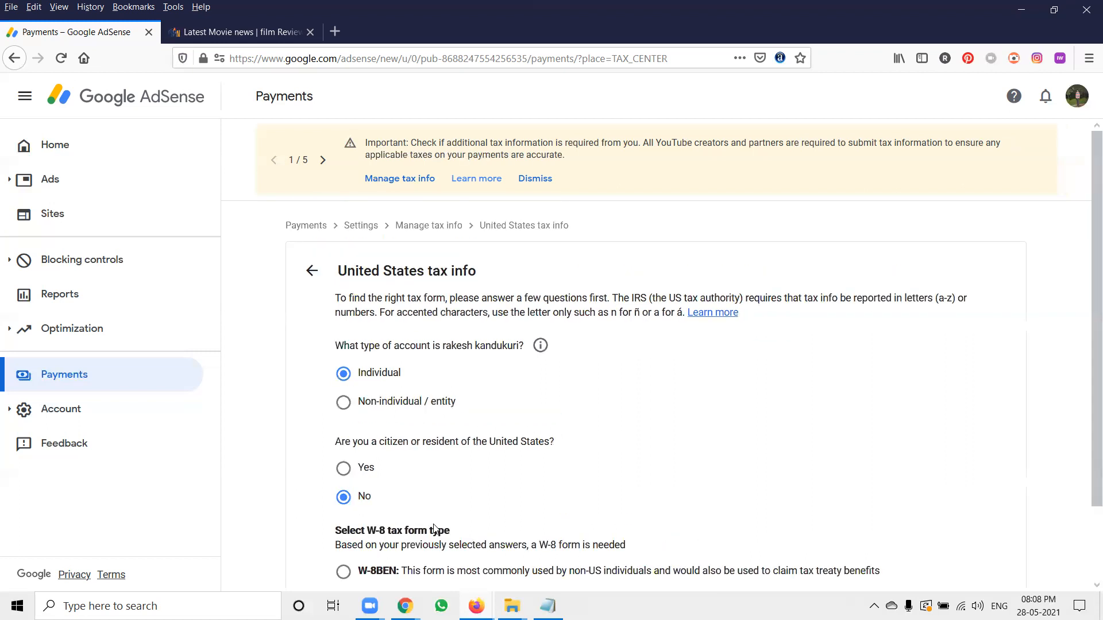
Step: Choose W-8BEN as the W-8 tax form type and start the form
scroll(706, 360, "down", 2)
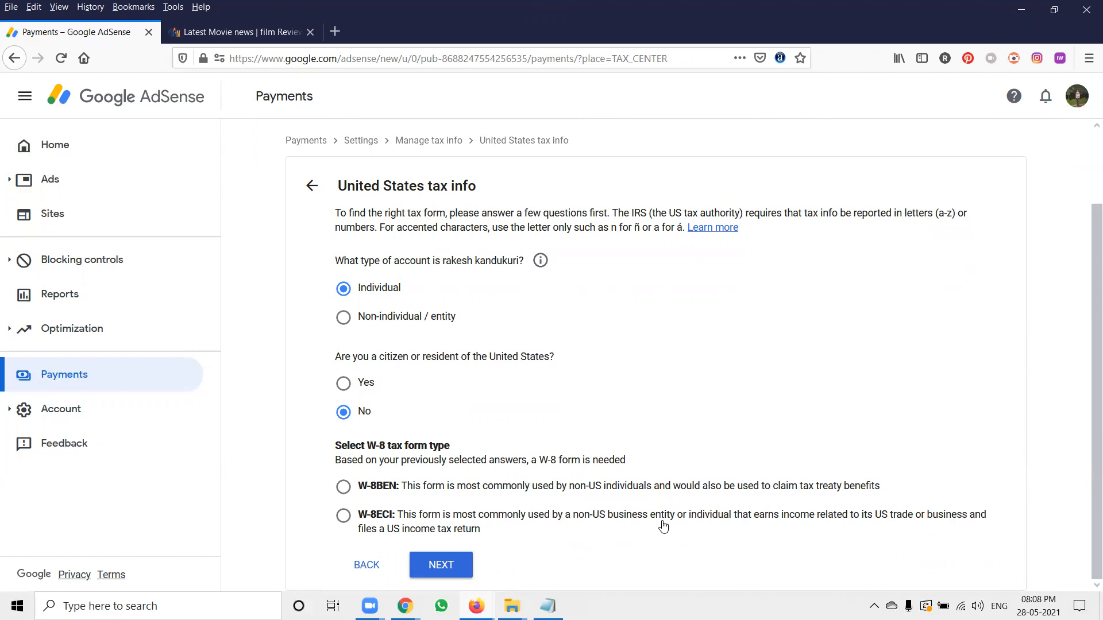
left_click(344, 487)
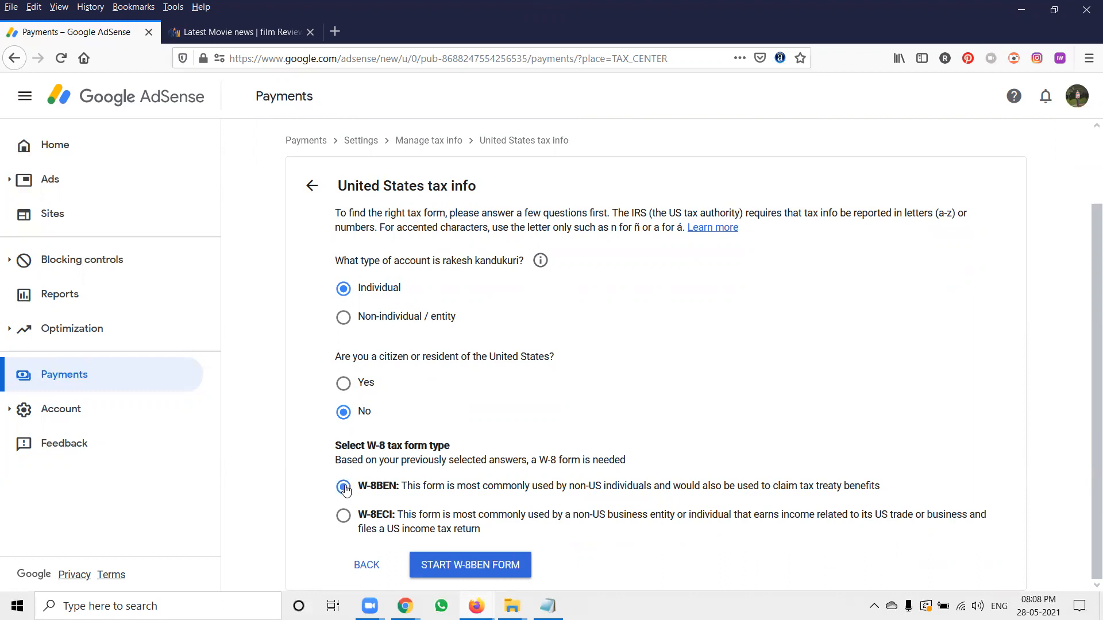
left_click(468, 567)
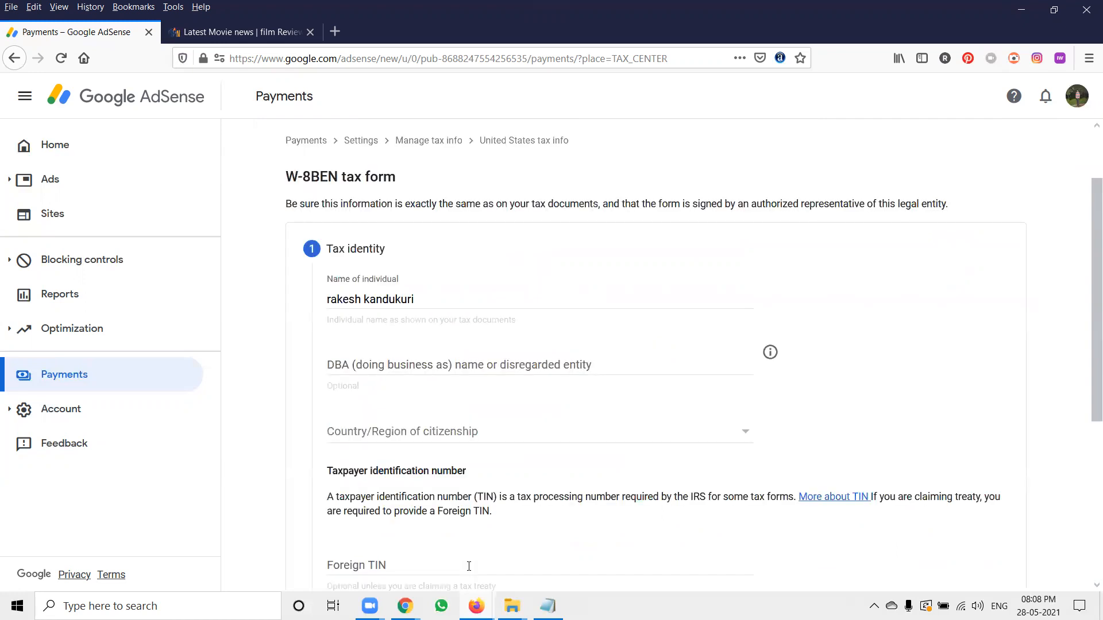
Step: Set the country/region of citizenship in the Tax identity section to India
scroll(304, 384, "down", 2)
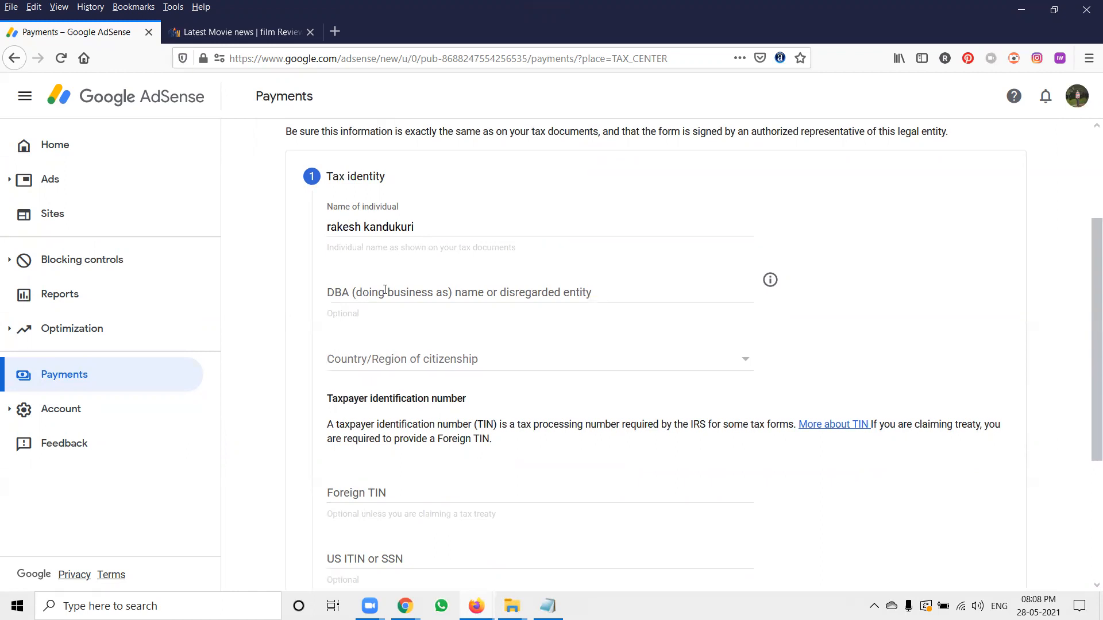
left_click(422, 361)
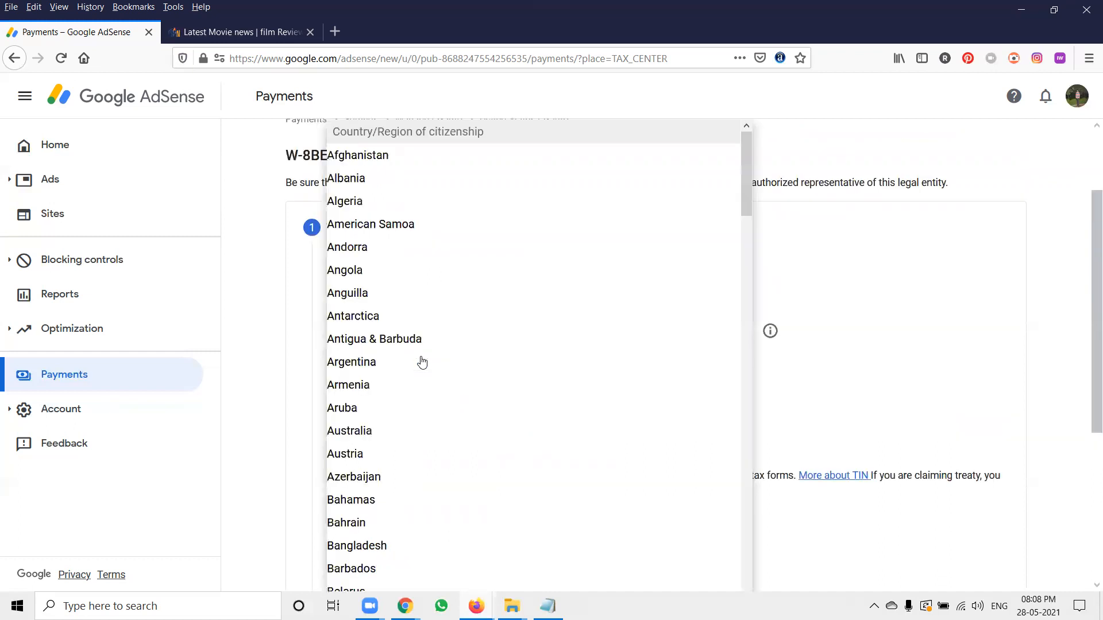
scroll(422, 360, "down", 20)
scroll(411, 356, "down", 4)
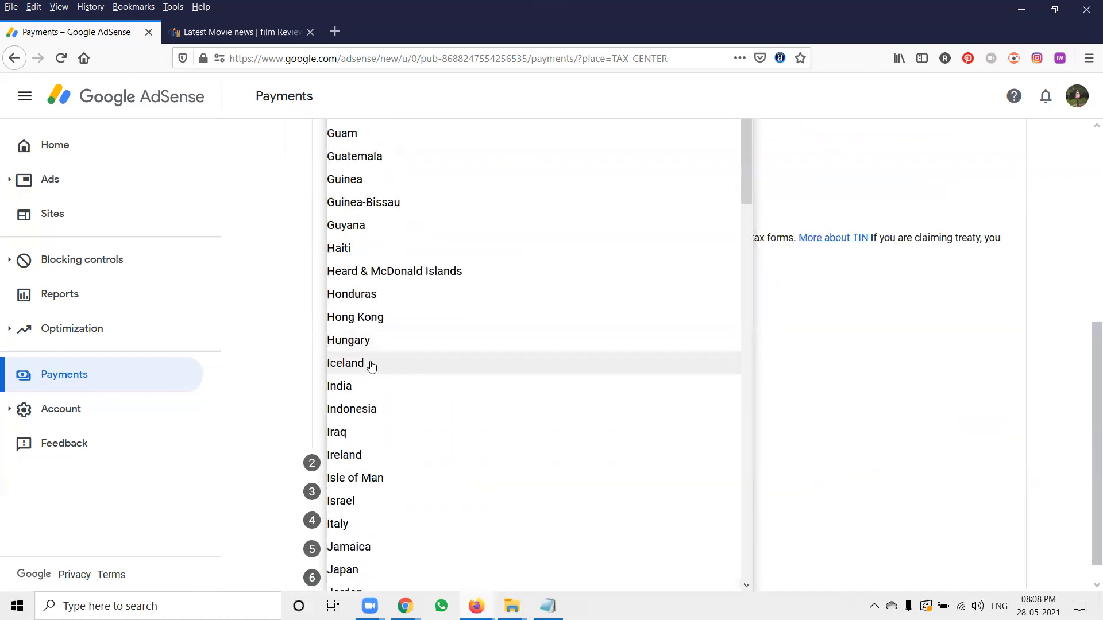
left_click(353, 386)
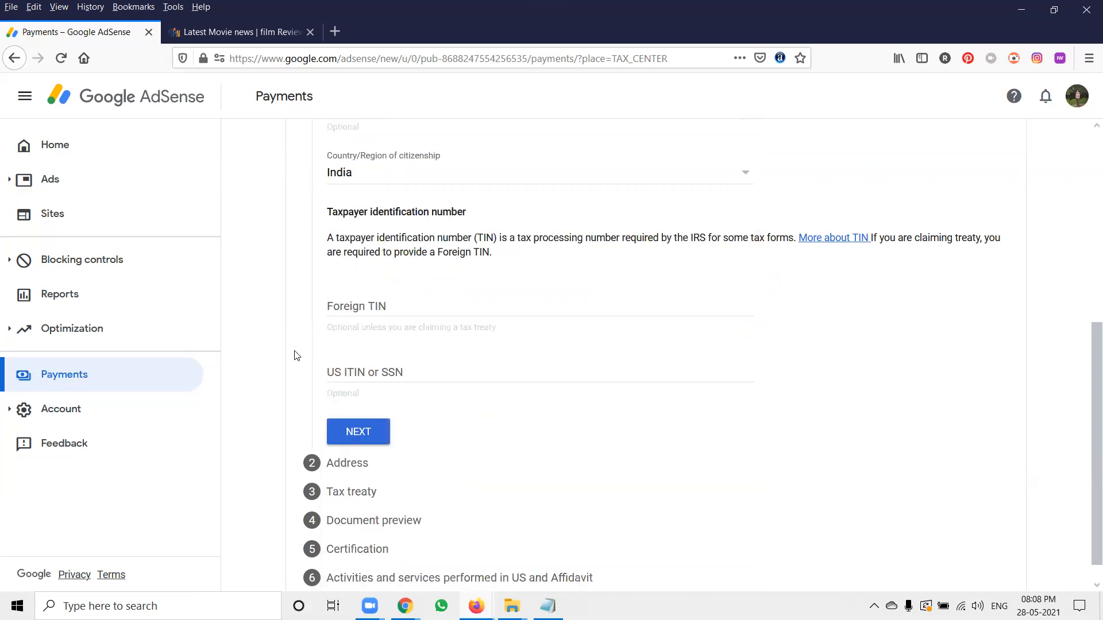
Step: Go to the Foreign TIN field, review the Tax identity section, and continue to the Address section
left_click(361, 301)
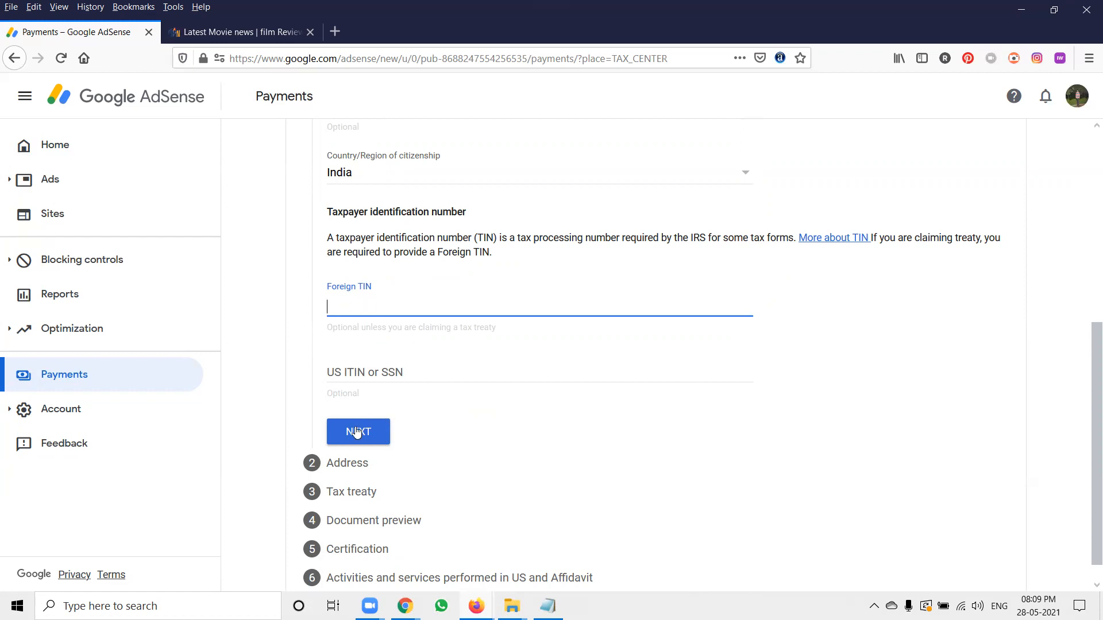
scroll(475, 378, "down", 1)
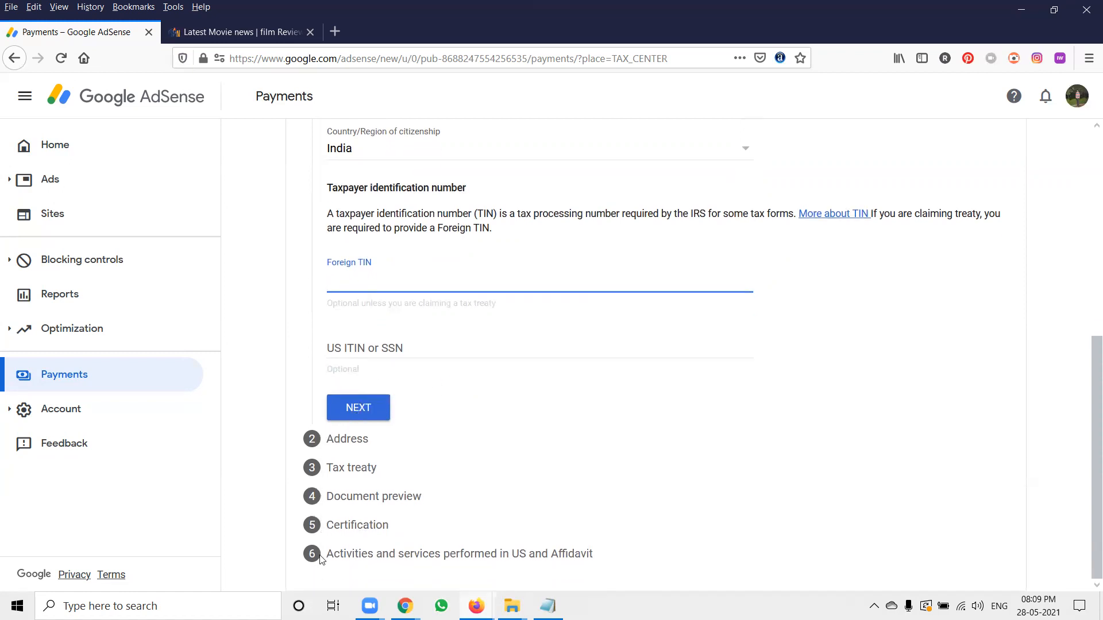
scroll(372, 313, "up", 3)
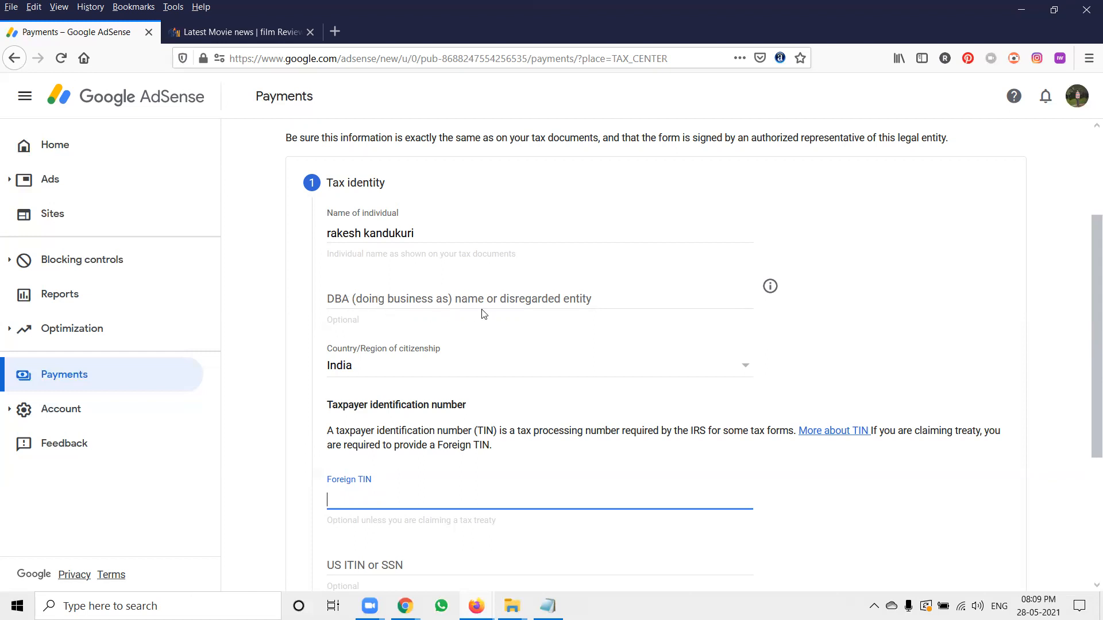
scroll(482, 314, "down", 3)
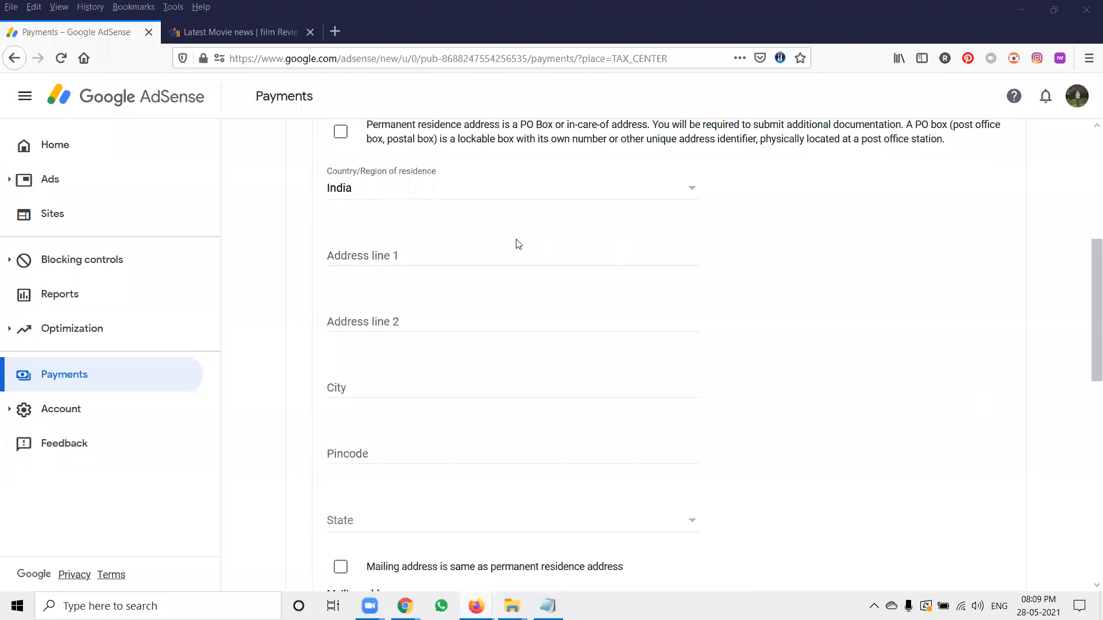
Step: Fill in the permanent residence address and use the same address as the mailing address
scroll(517, 243, "up", 1)
scroll(517, 244, "down", 1)
left_click(423, 255)
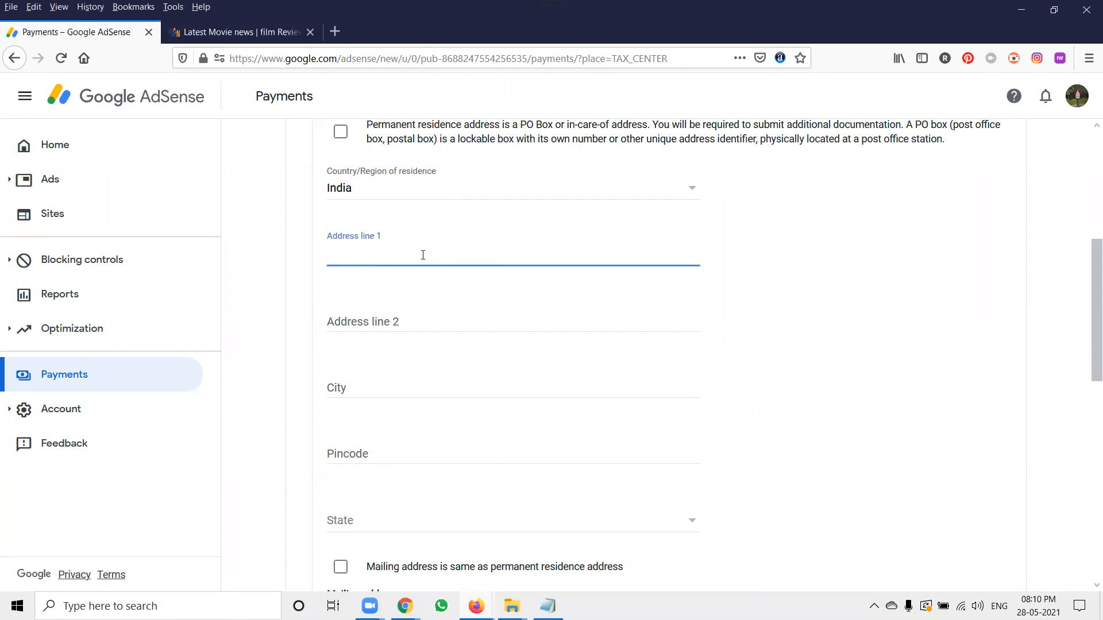
scroll(423, 255, "down", 3)
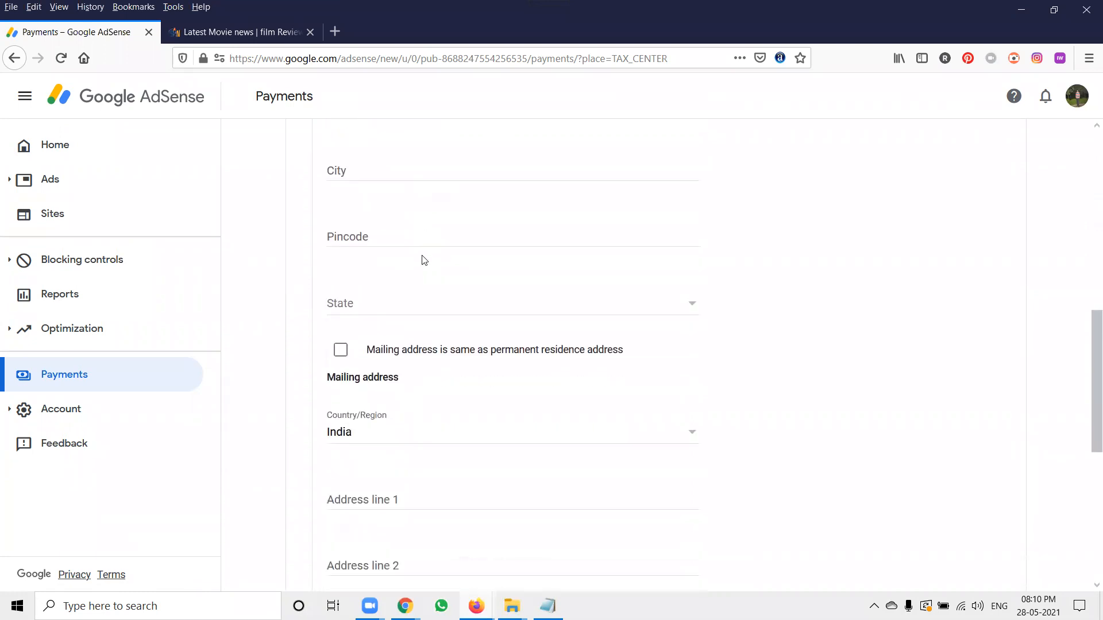
scroll(398, 356, "down", 5)
scroll(402, 367, "down", 2)
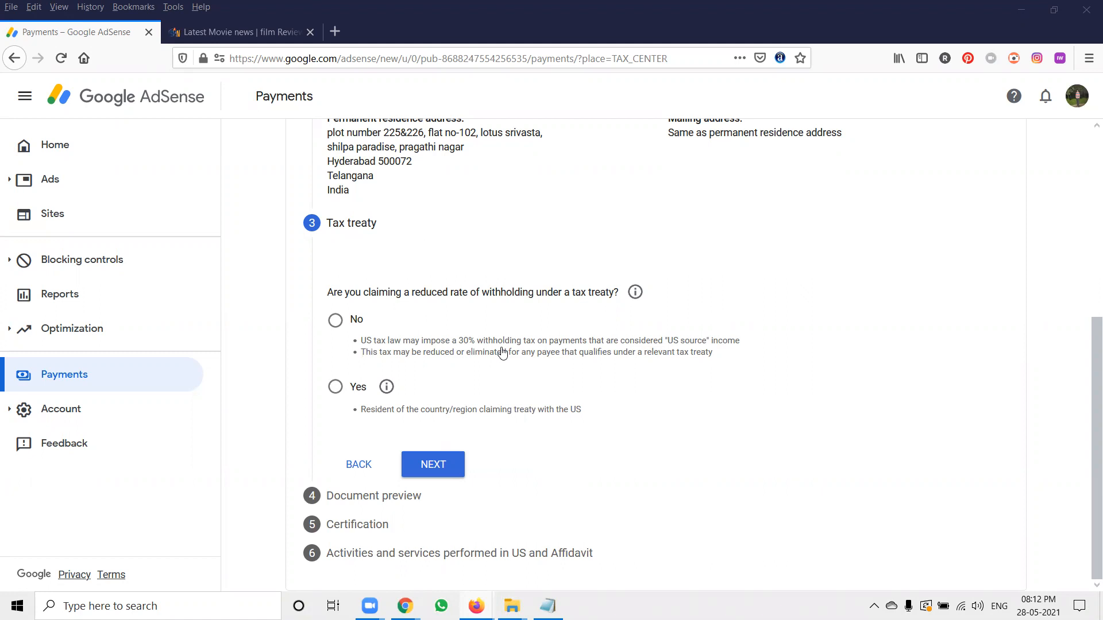
Step: In the Tax treaty section, claim a reduced withholding rate as a resident of a treaty country and set the country/region to India
key("ctrl+plus")
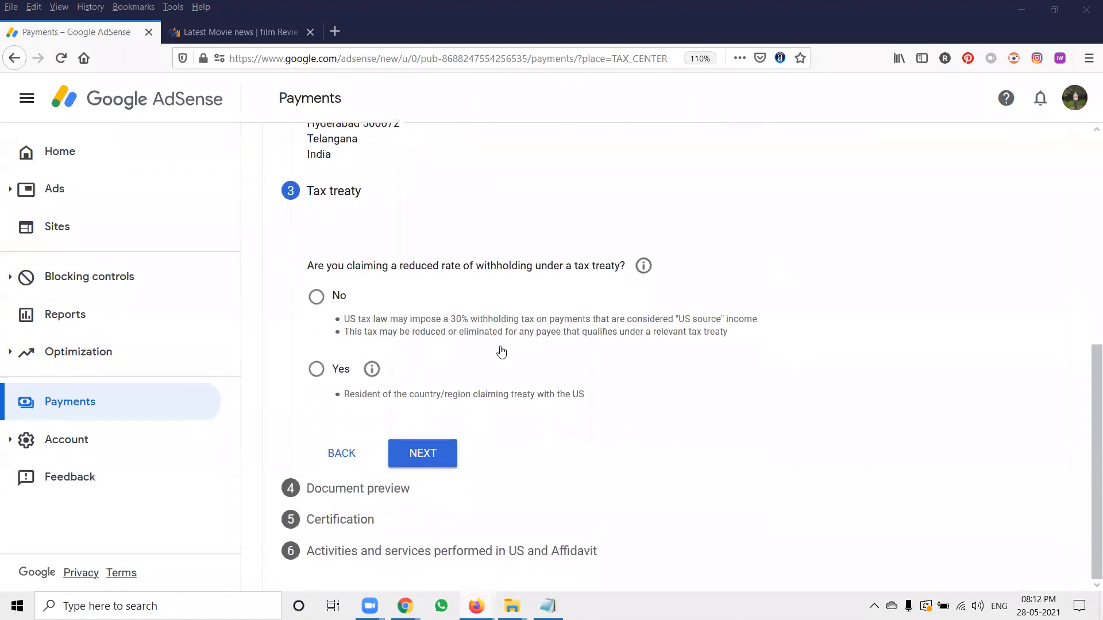
key("ctrl+plus")
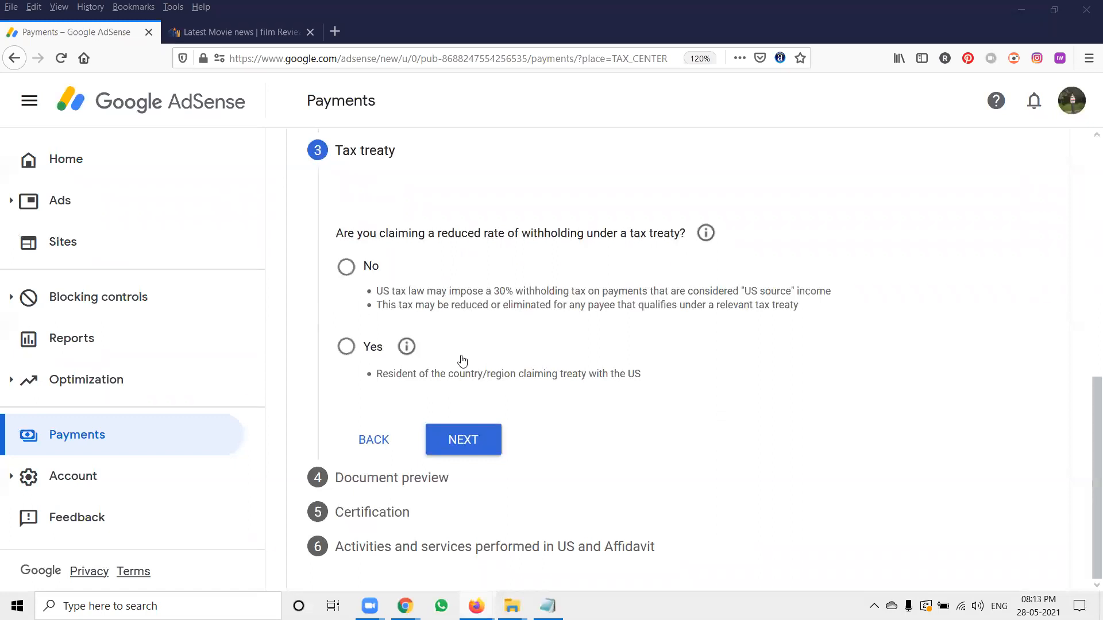
left_click(345, 347)
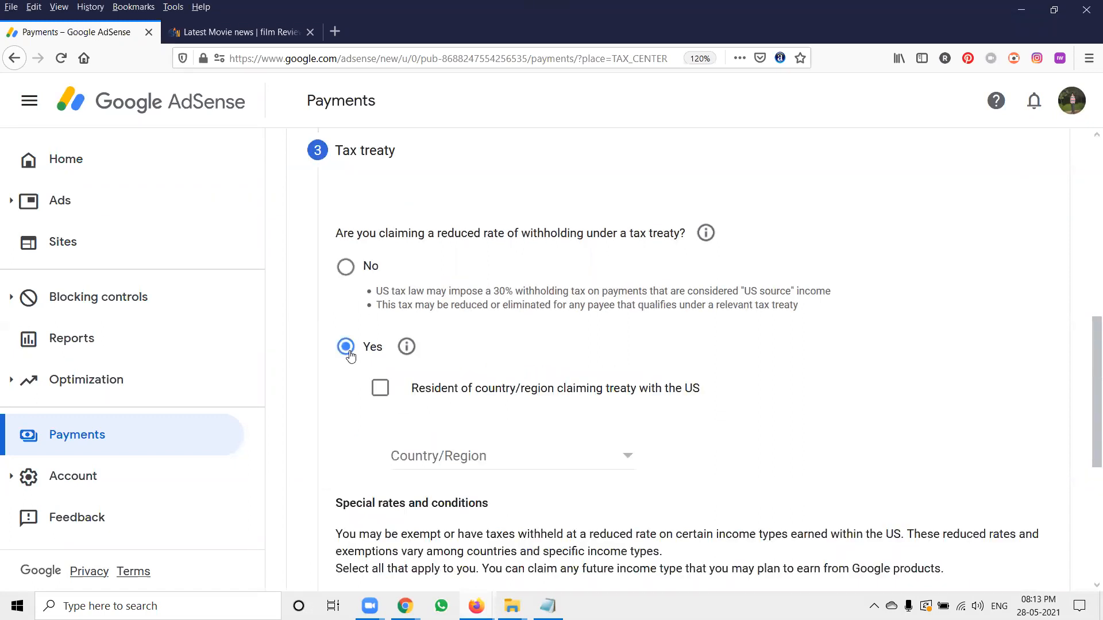
left_click(379, 389)
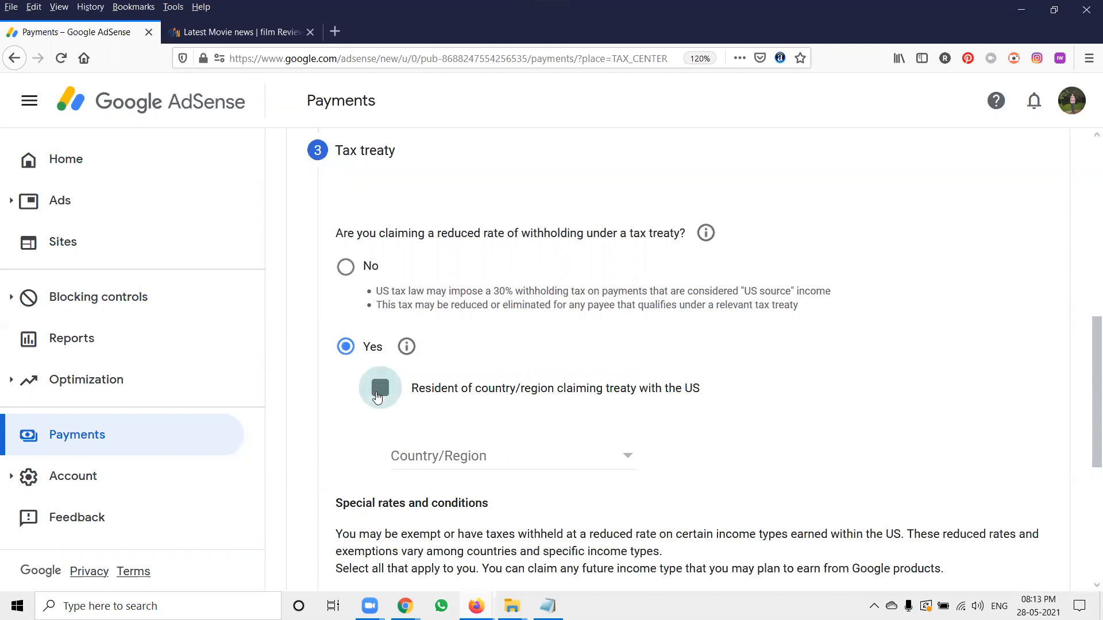
left_click(416, 456)
scroll(417, 457, "down", 5)
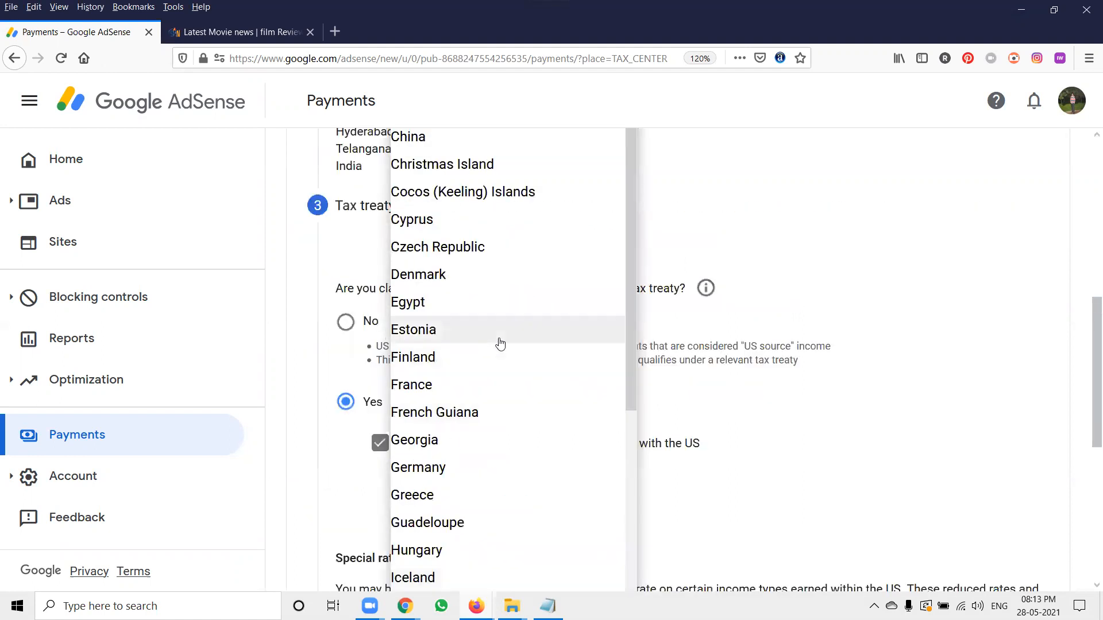
scroll(499, 344, "down", 3)
left_click(436, 437)
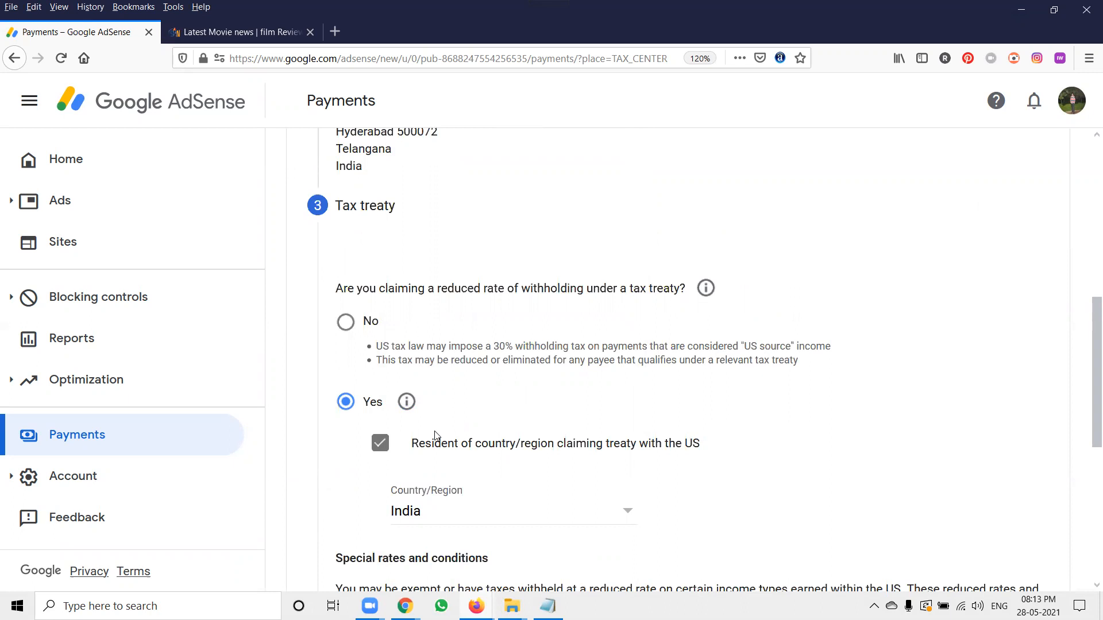
Step: Claim the Services income type under Article 7 and paragraph 1 at the 0% reduced treaty rate, confirming the treaty terms are met
scroll(473, 445, "down", 4)
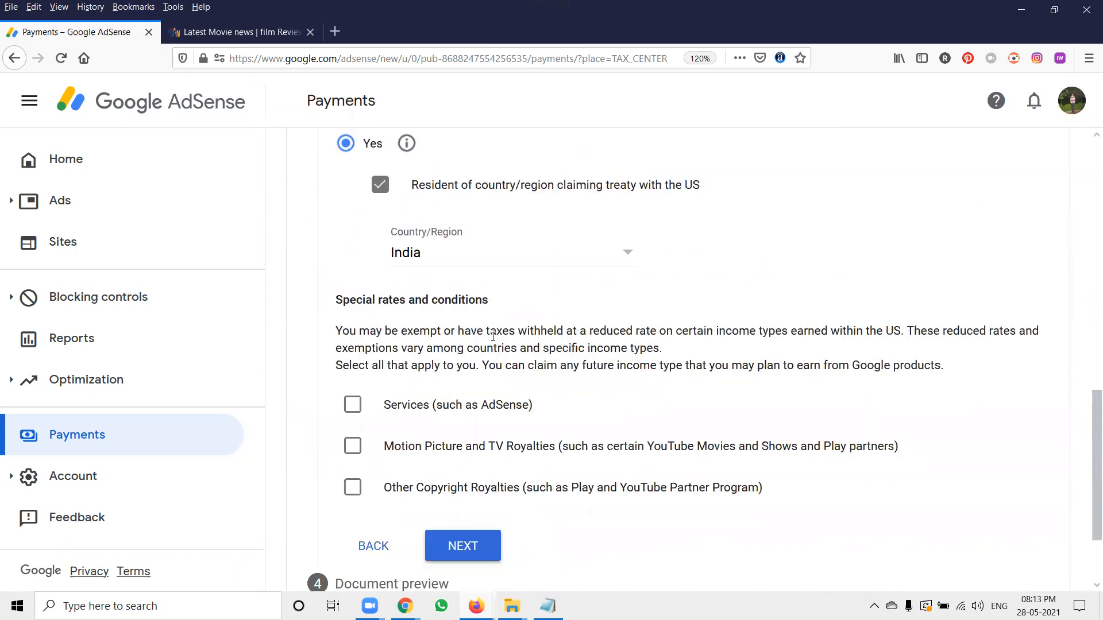
scroll(496, 334, "up", 1)
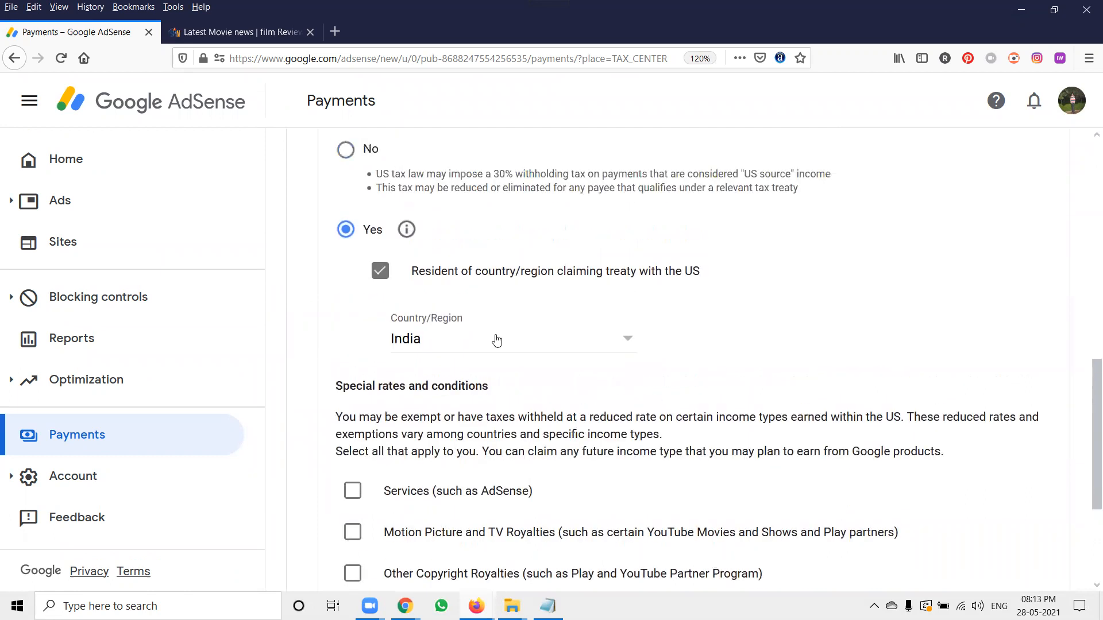
scroll(497, 340, "down", 3)
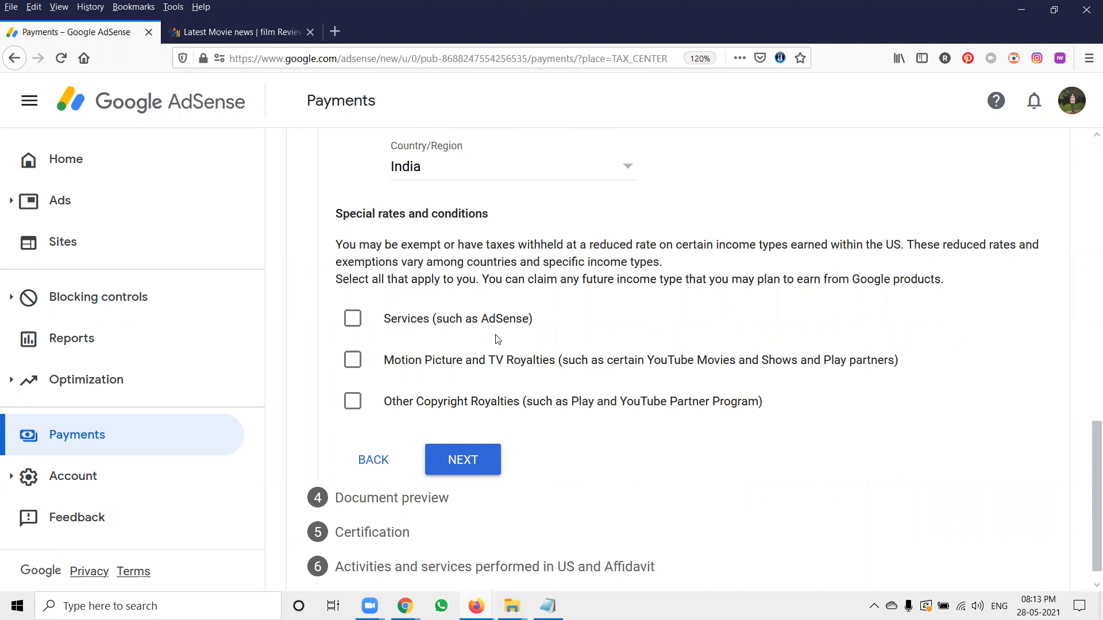
left_click(352, 319)
left_click(440, 390)
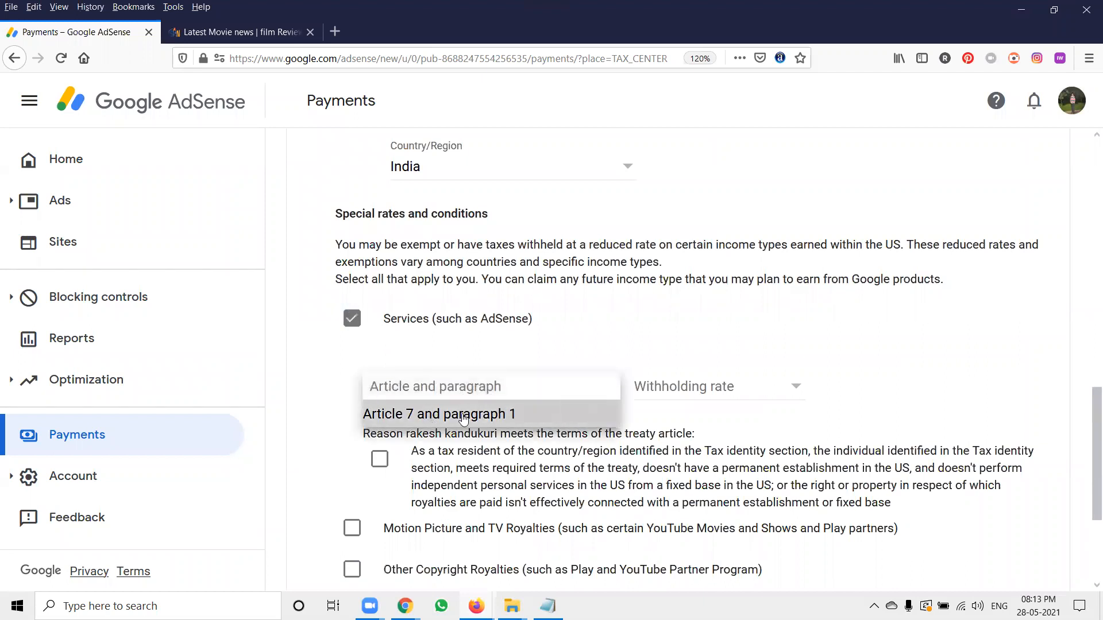
left_click(439, 414)
left_click(649, 389)
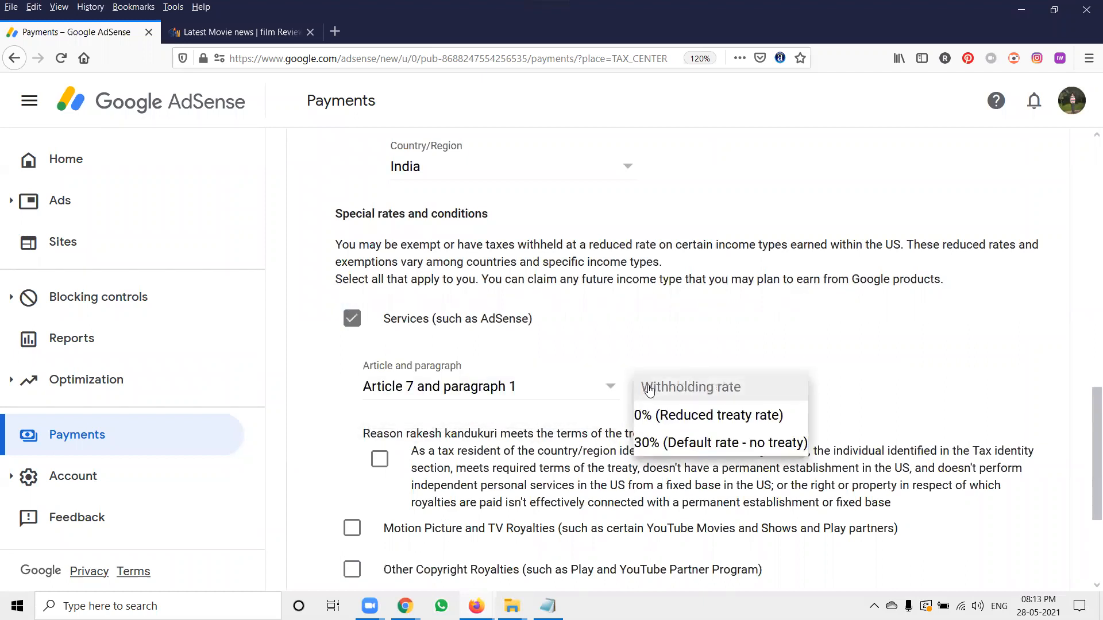
left_click(661, 415)
scroll(517, 396, "down", 3)
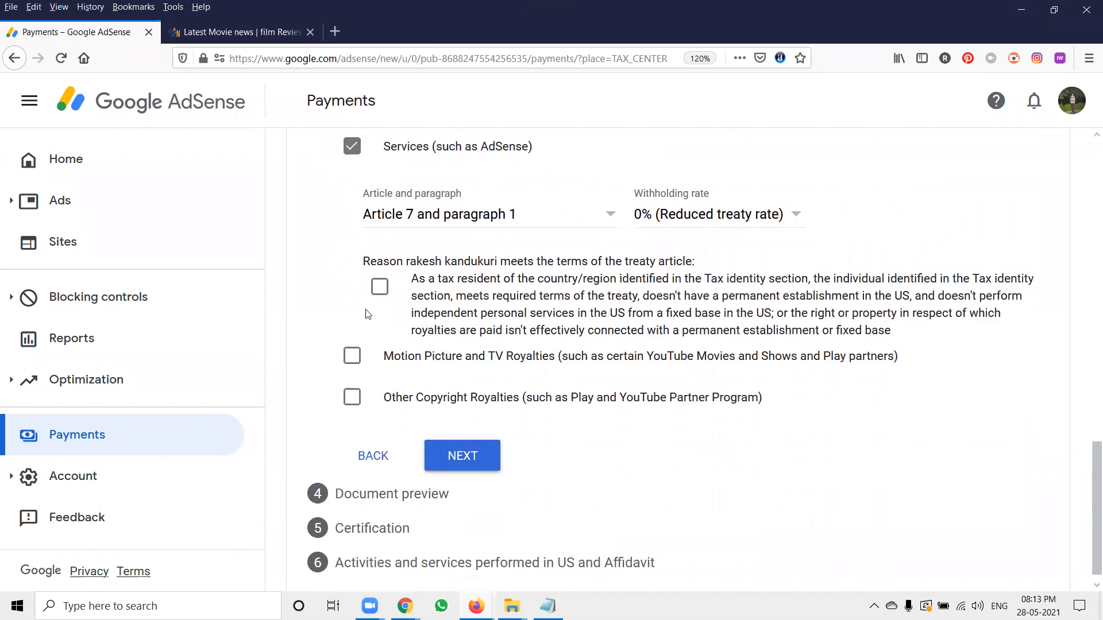
left_click(380, 292)
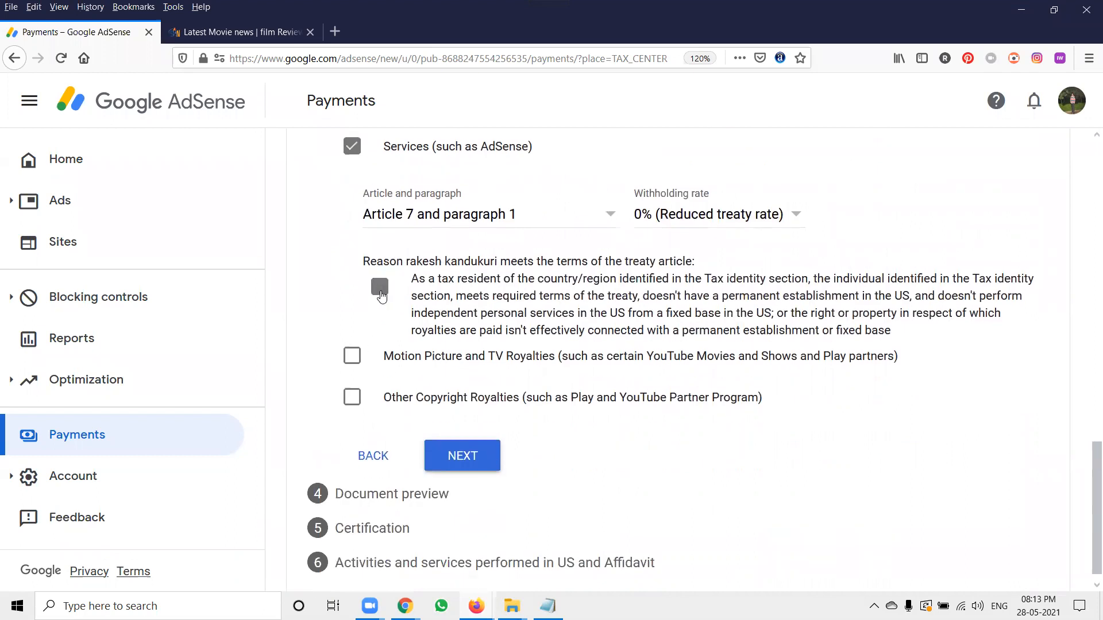
Step: Claim Motion Picture and TV Royalties under Article 12 and paragraph 2A II at the 15% reduced treaty rate, confirming the treaty terms
left_click(353, 356)
left_click(428, 430)
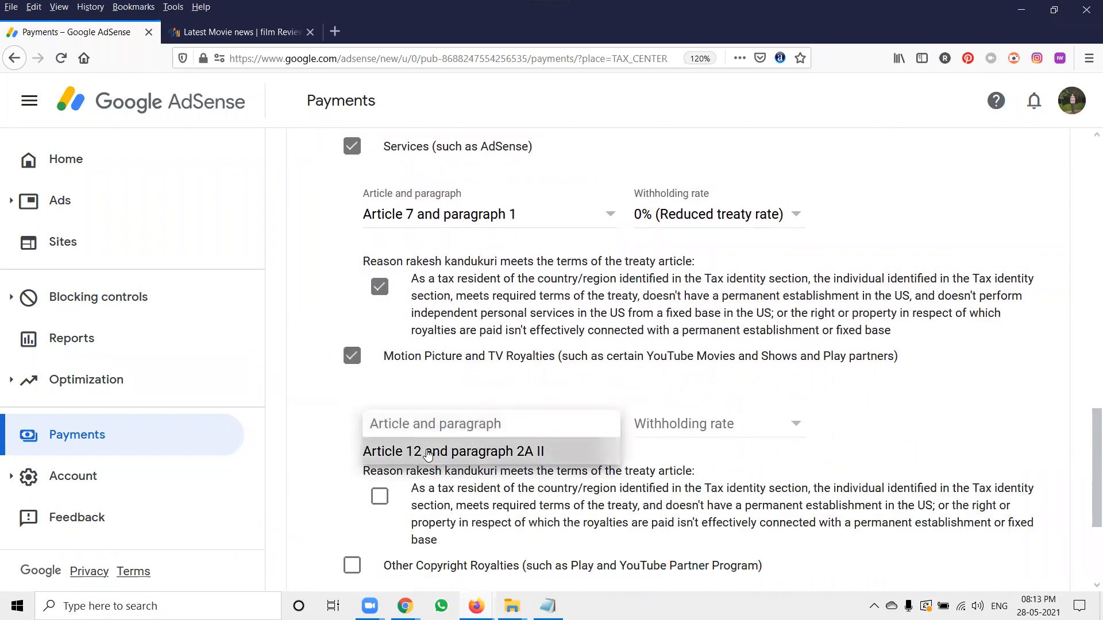
left_click(460, 450)
left_click(652, 421)
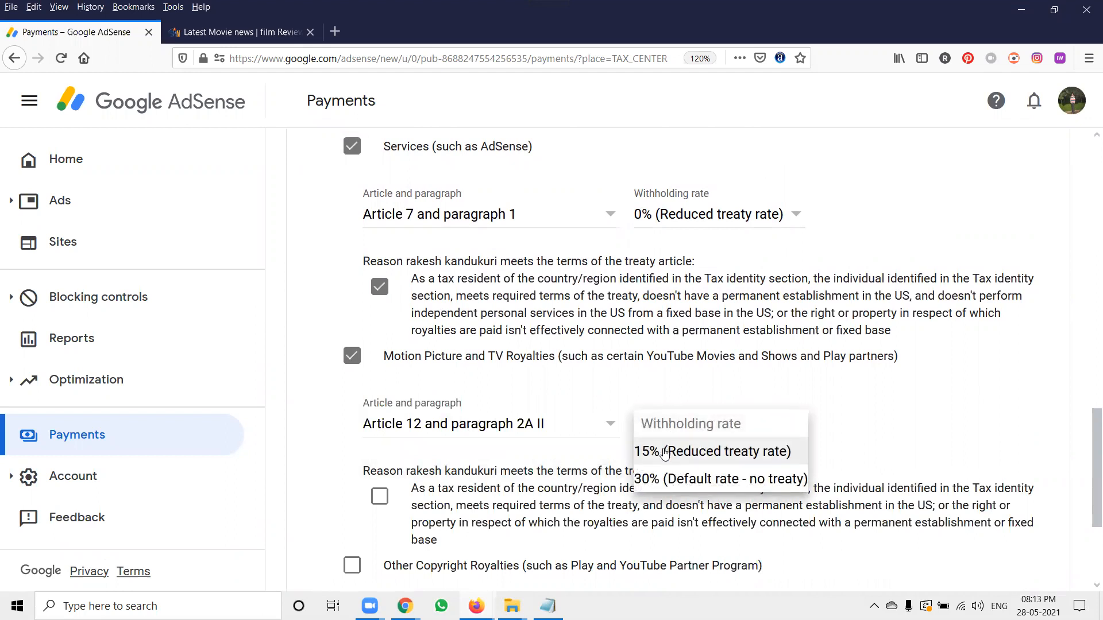
left_click(664, 452)
scroll(368, 356, "down", 3)
left_click(380, 313)
Step: Claim Other Copyright Royalties under Article 12 and paragraph 2A II at 15%, confirm the treaty terms, and continue to Document preview
left_click(352, 381)
scroll(472, 343, "down", 3)
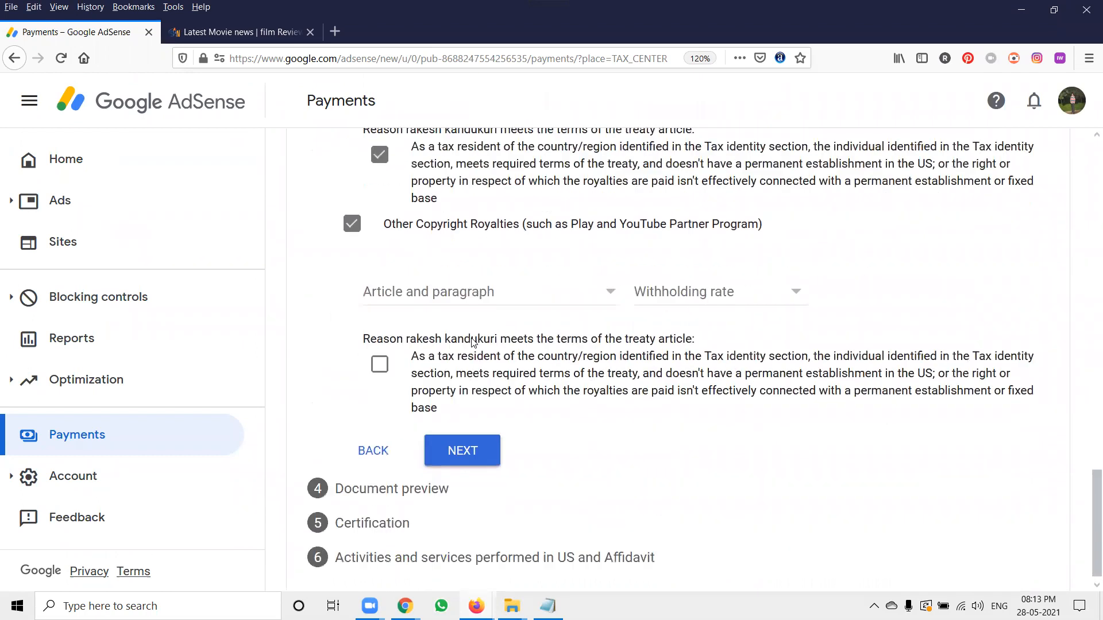
left_click(472, 283)
left_click(482, 304)
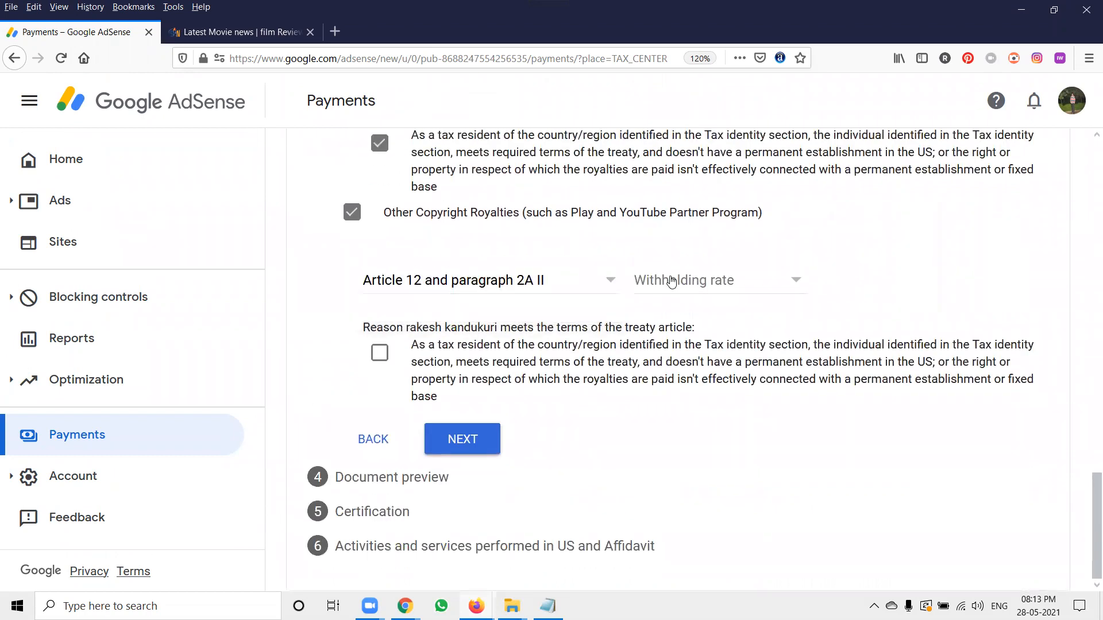
left_click(672, 280)
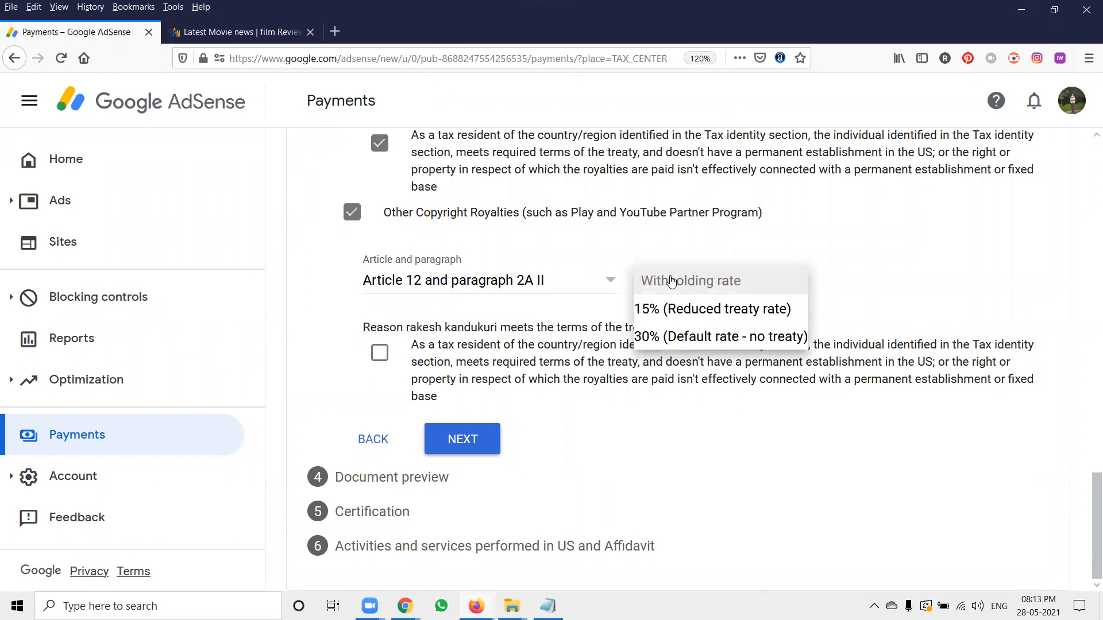
left_click(689, 316)
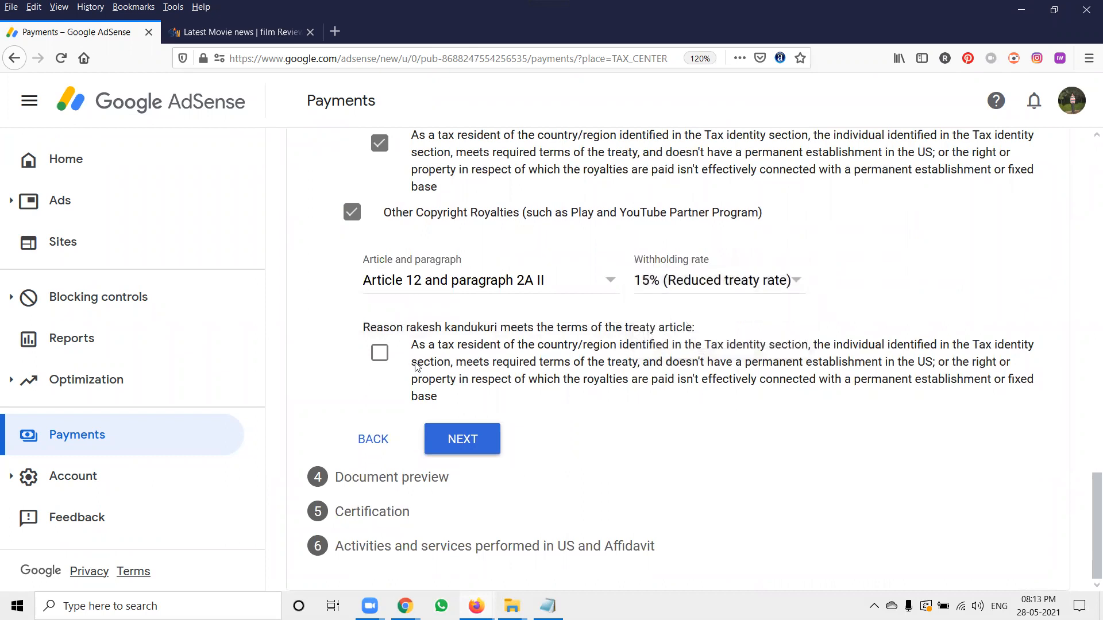
left_click(379, 353)
left_click(462, 439)
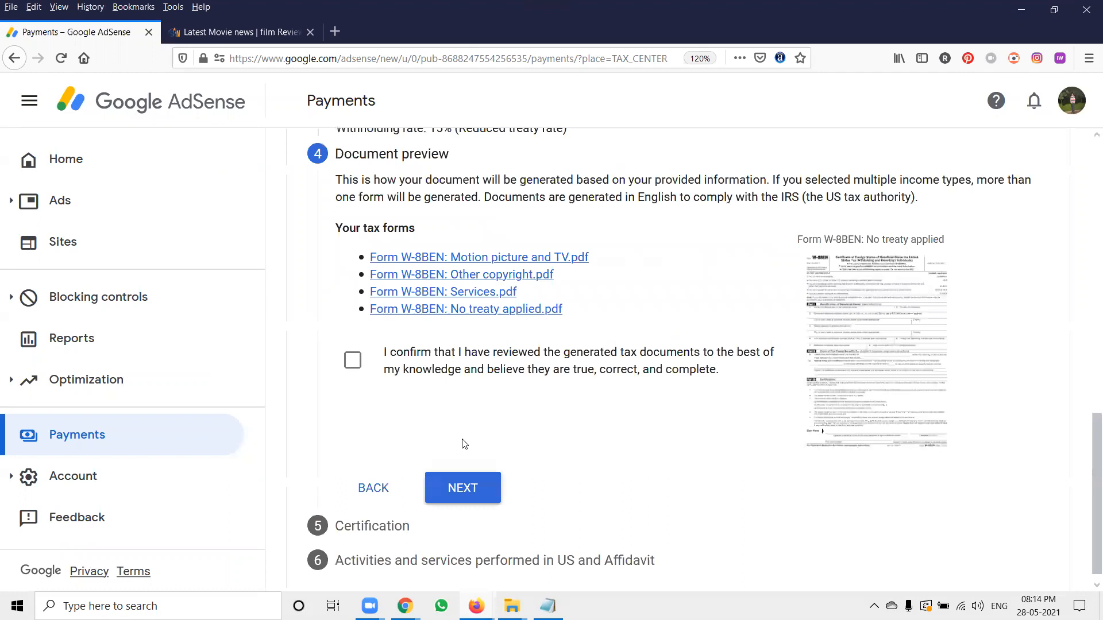
Step: Open the four generated W-8BEN PDFs in new tabs, and confirm they have been reviewed to continue to Certification
middle_click(501, 278)
middle_click(498, 279)
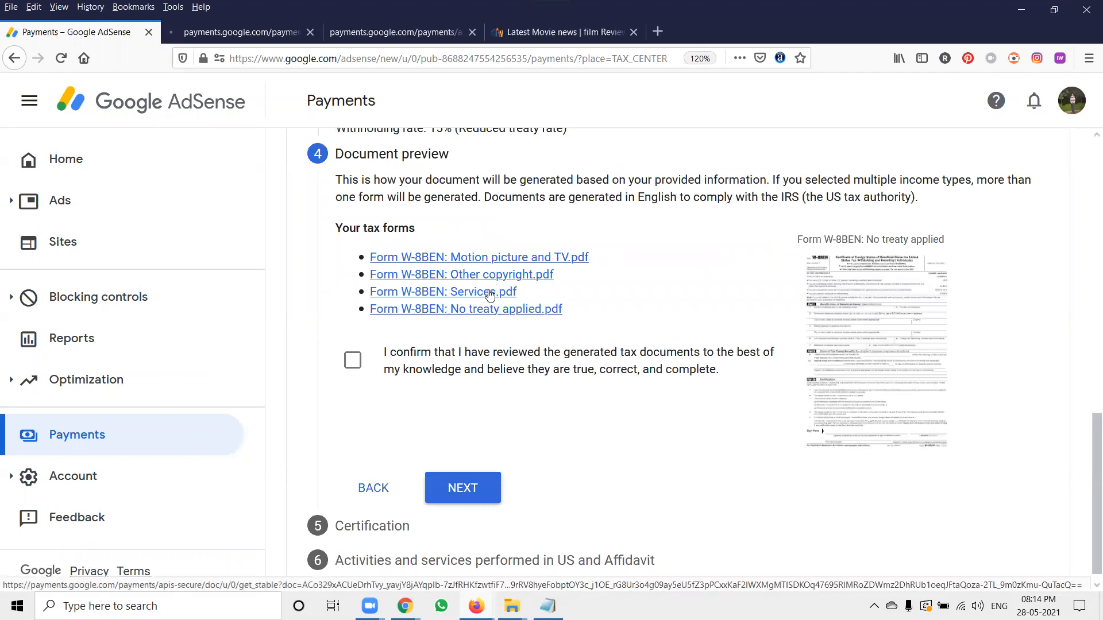
middle_click(488, 292)
middle_click(489, 311)
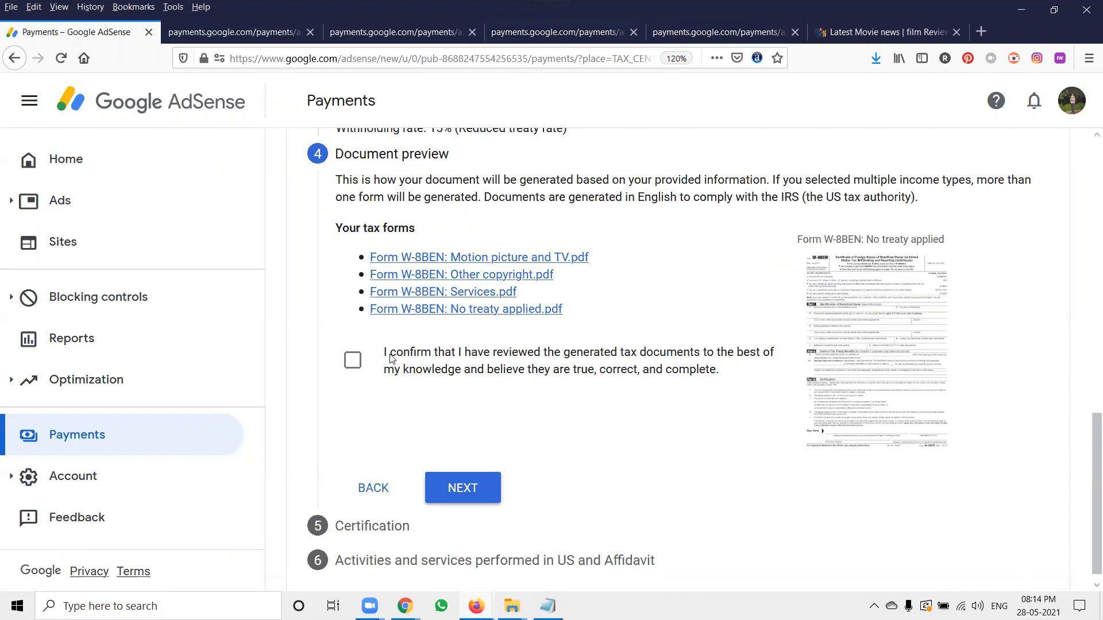
left_click(355, 362)
left_click(458, 487)
Step: Sign the certification with the full legal name, state that the form is completed on one's own behalf, and continue
scroll(557, 347, "down", 4)
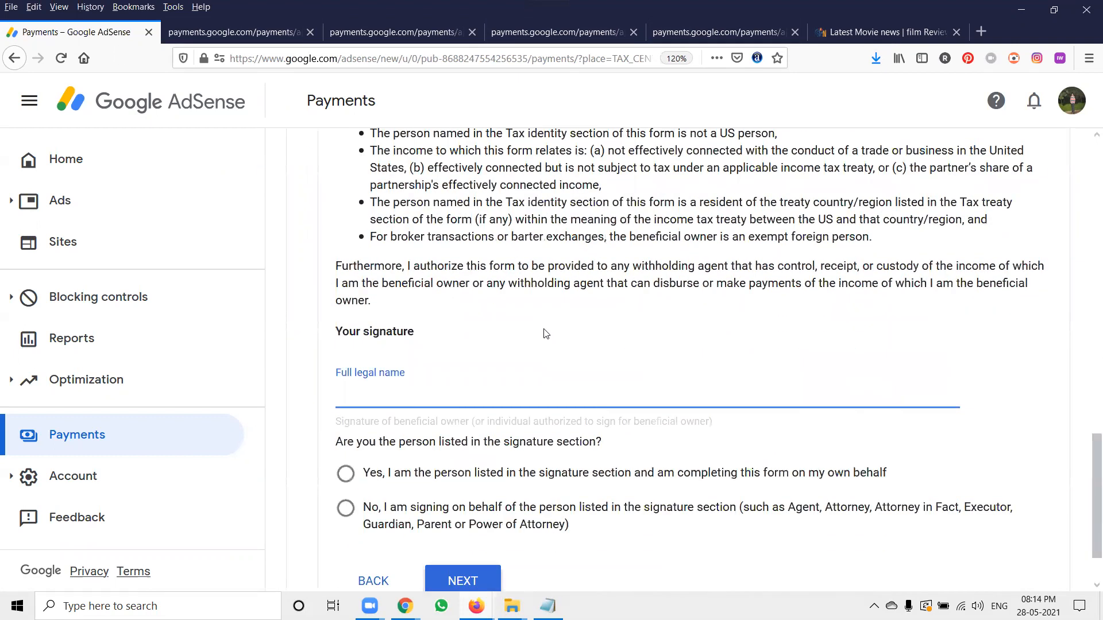
left_click(461, 404)
type("Rakesh Kandukuri")
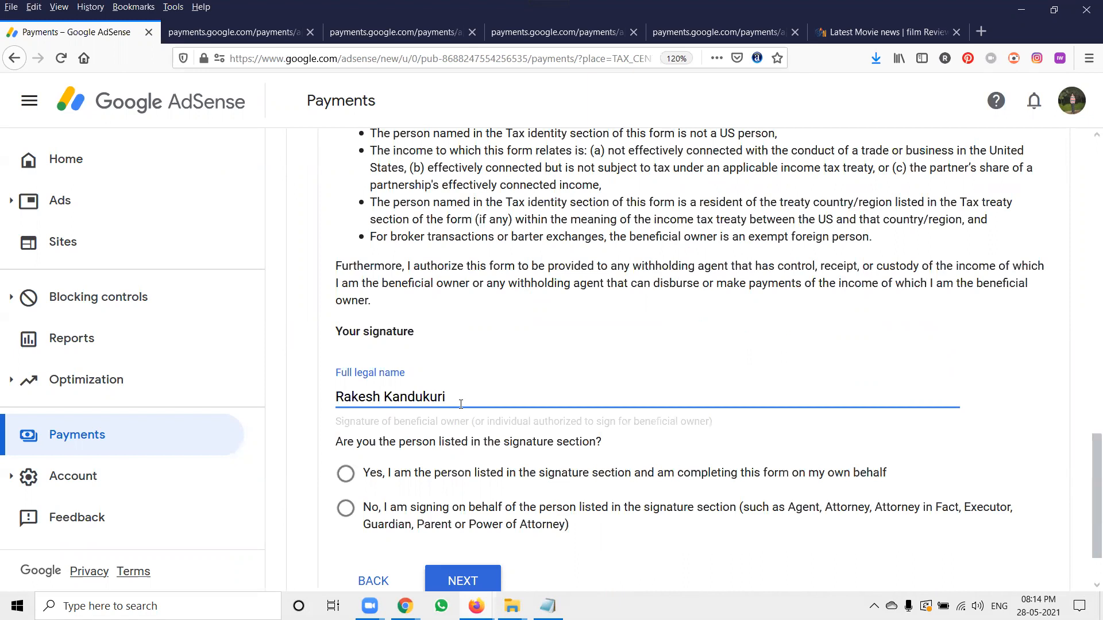
scroll(508, 383, "down", 1)
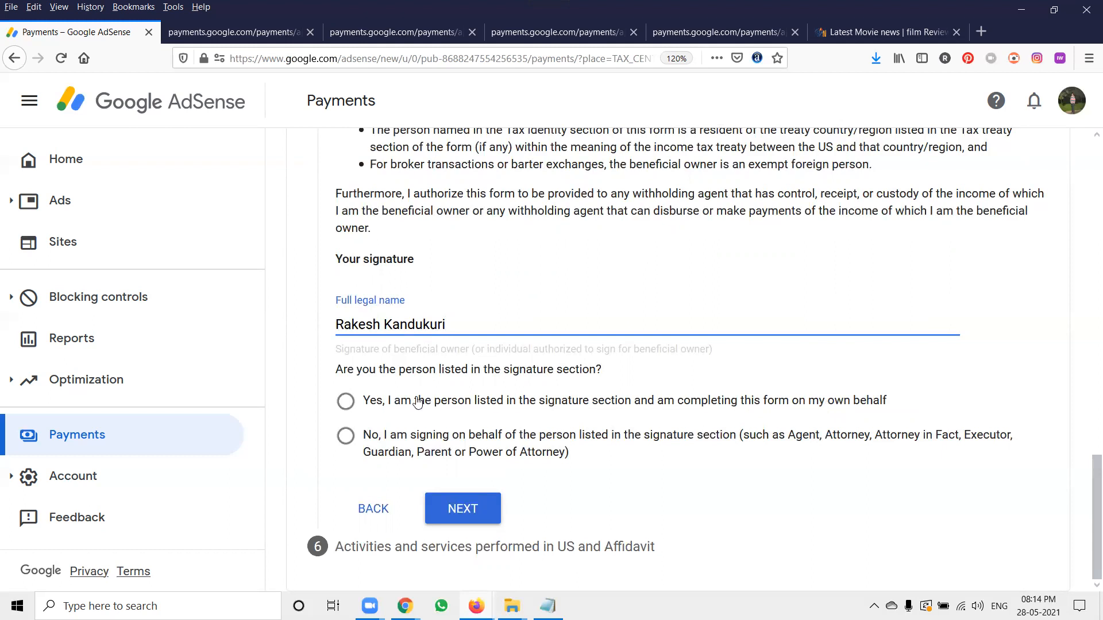
left_click(346, 402)
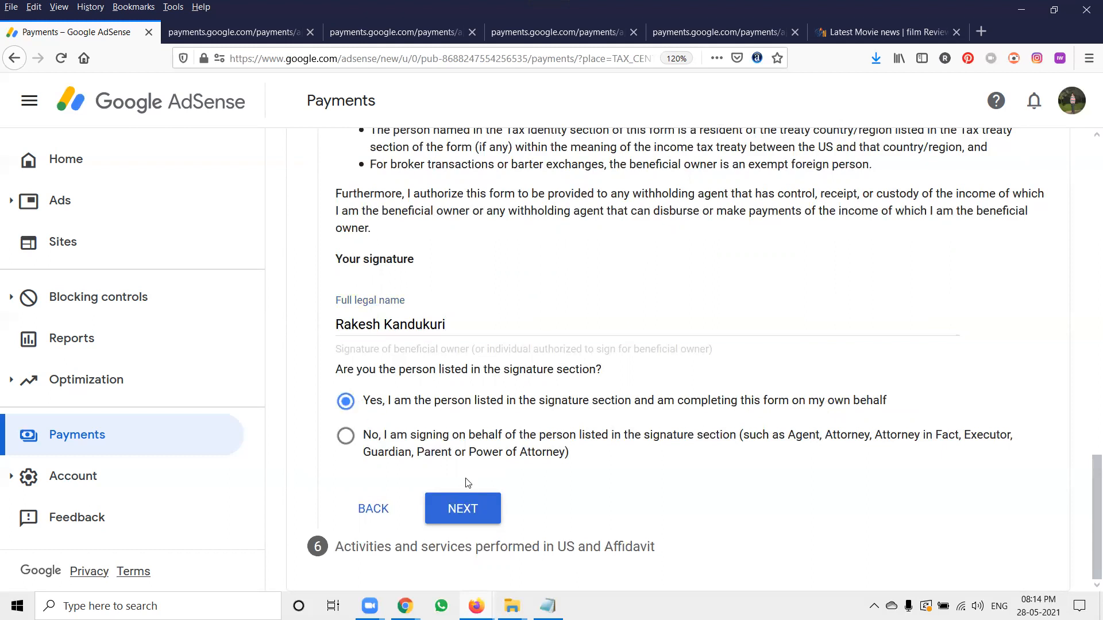
left_click(467, 505)
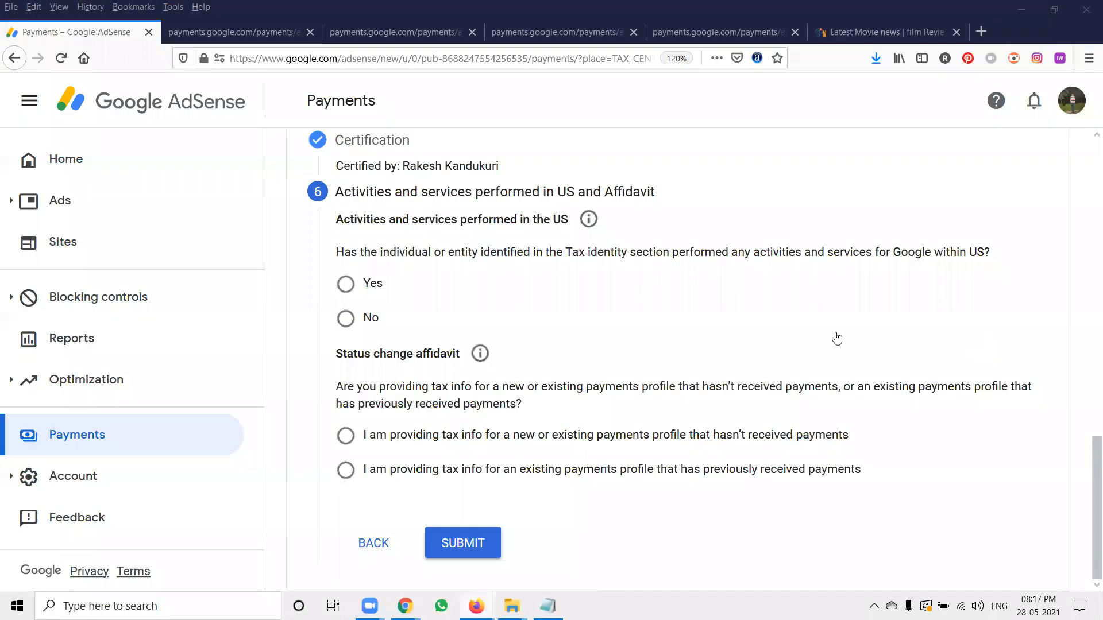
Step: Submit the form with certified No for US activities and the declaration of unchanged information for an existing profile that has previously received payments
left_click(356, 322)
left_click(366, 320)
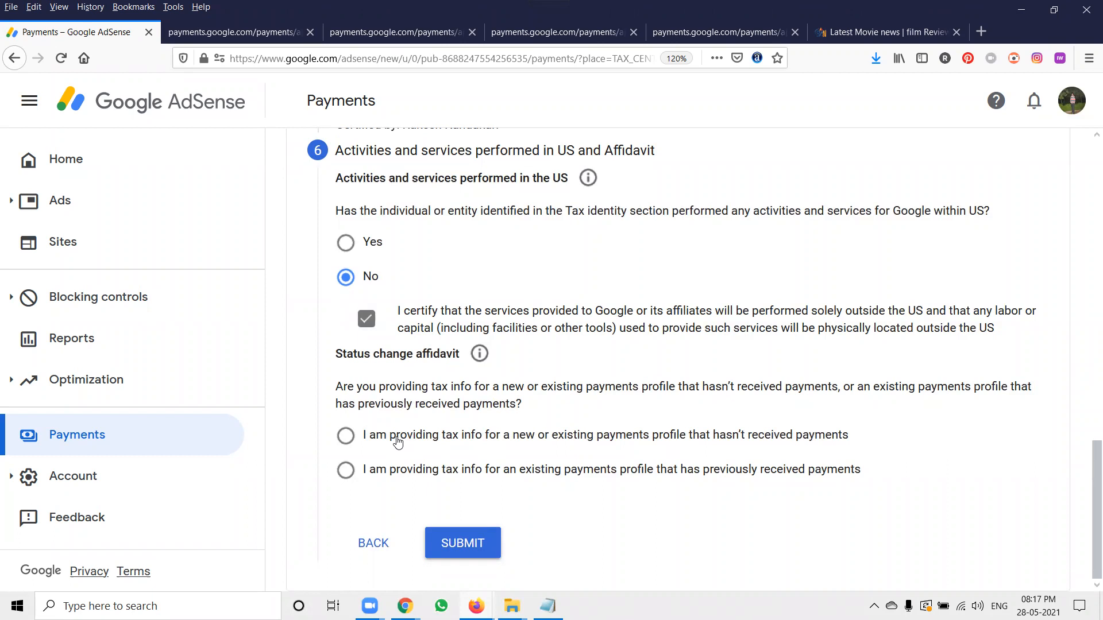
left_click(344, 471)
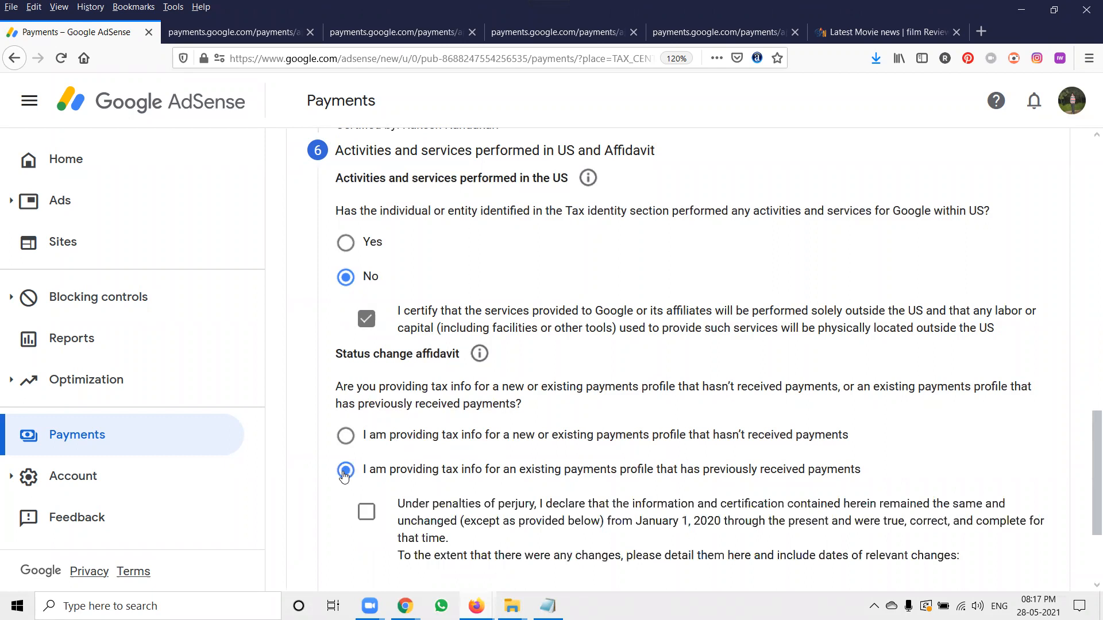
left_click(366, 511)
scroll(400, 473, "down", 3)
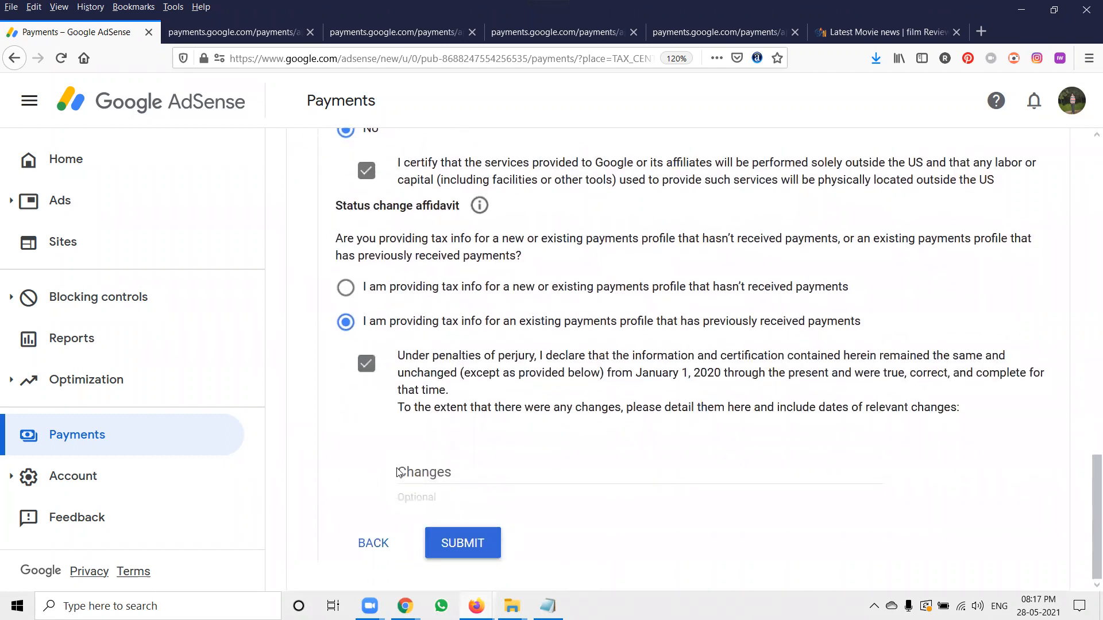
left_click(456, 544)
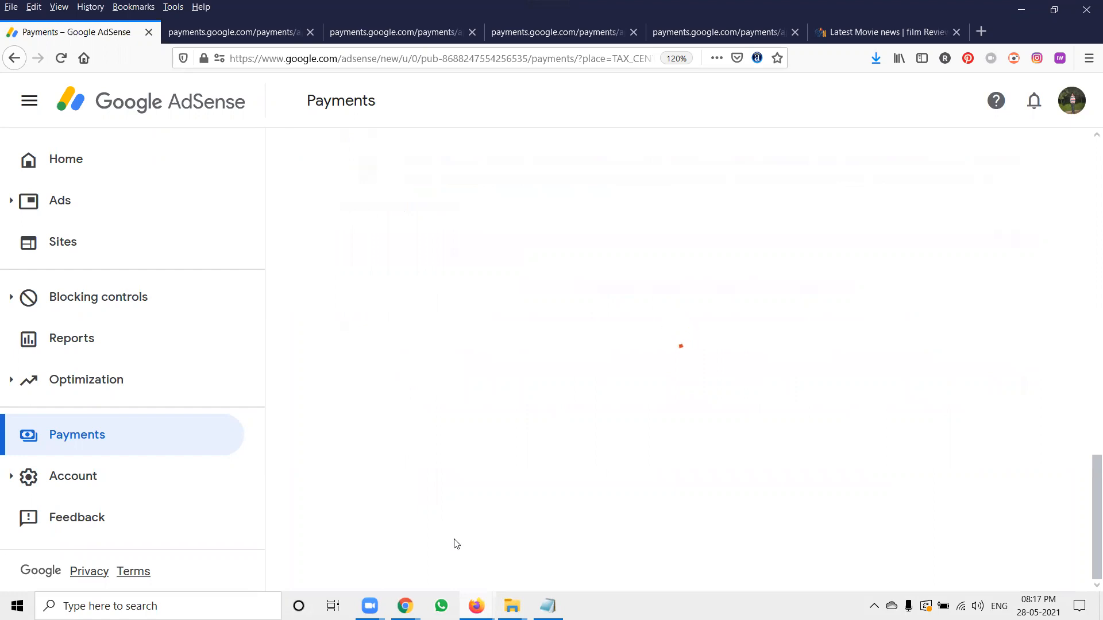
left_click(456, 544)
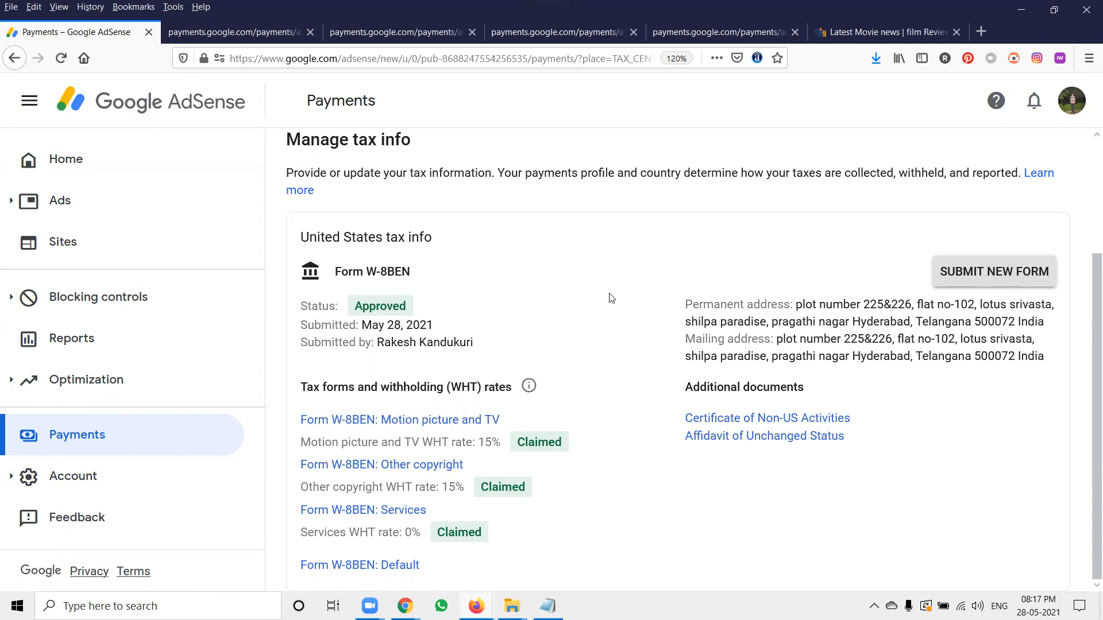
scroll(611, 299, "up", 3)
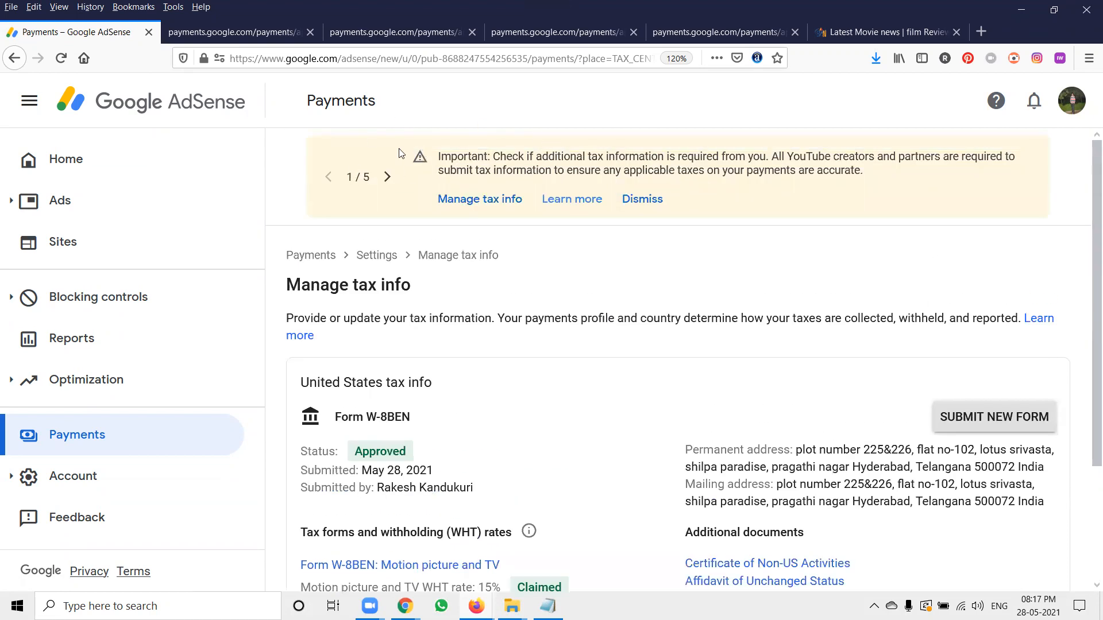
scroll(589, 295, "down", 3)
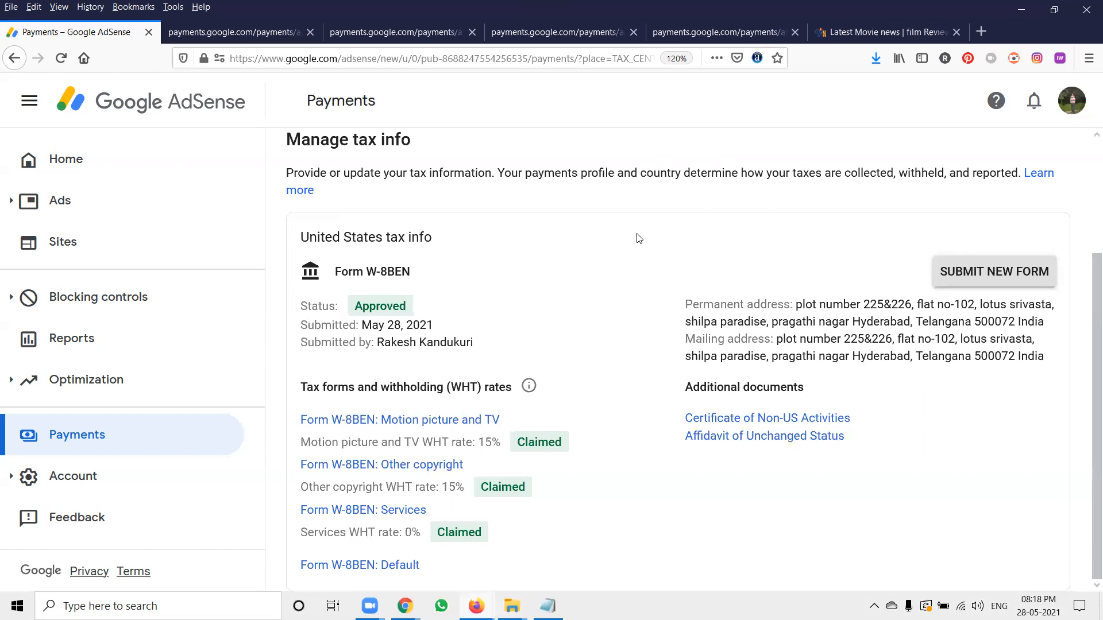
Step: Open Gmail in a new browser tab and check the inbox's Updates category for a message about the tax submission
left_click(981, 31)
type("gm")
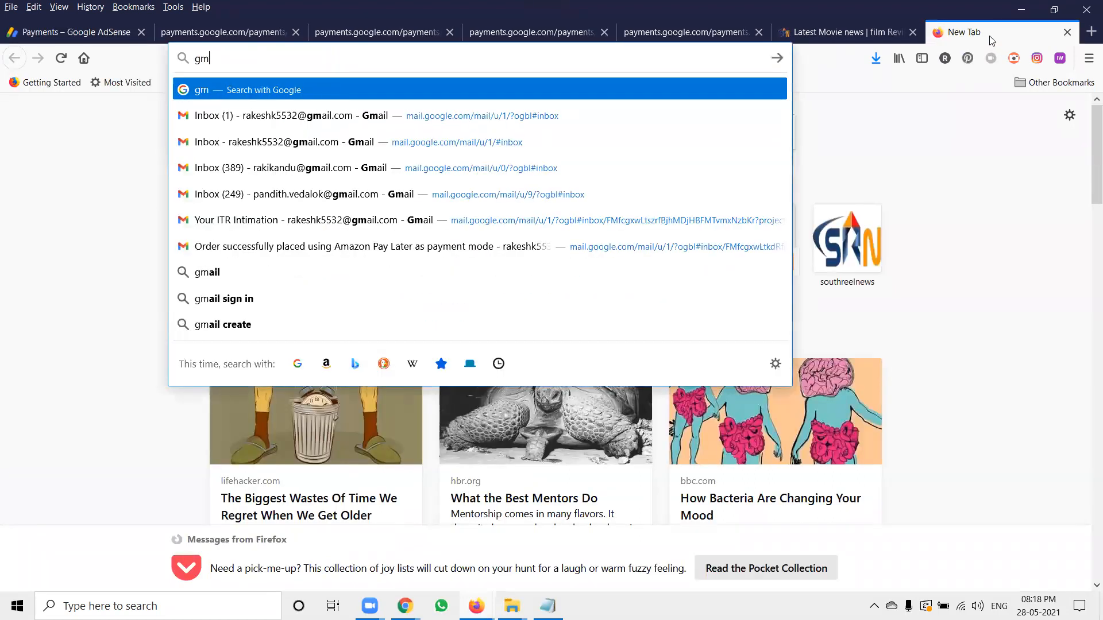
type("ail.com")
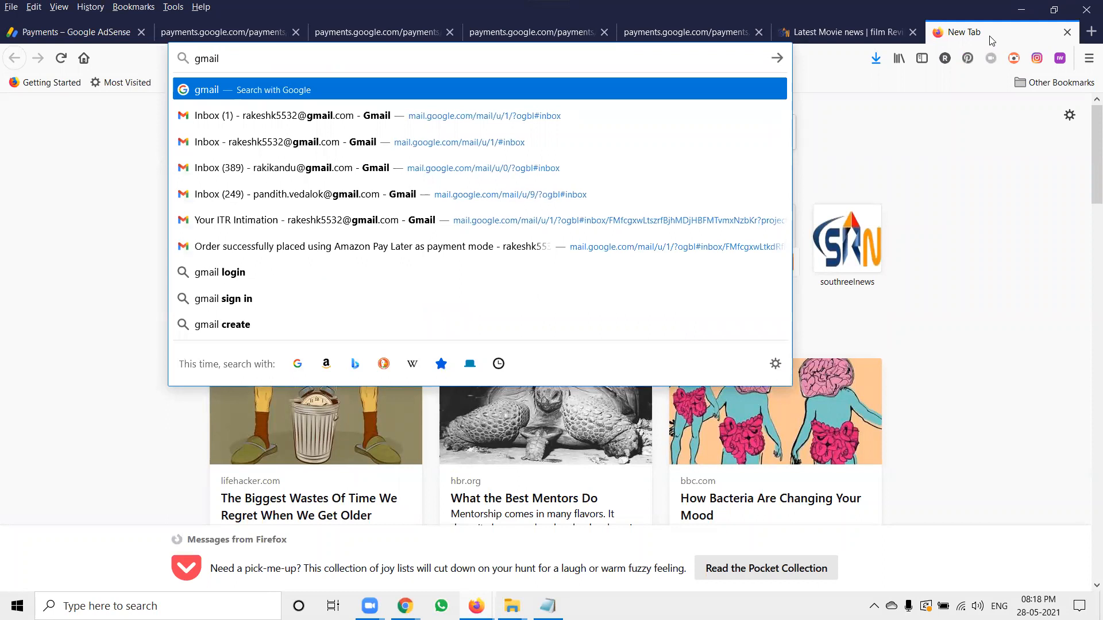
key("Return")
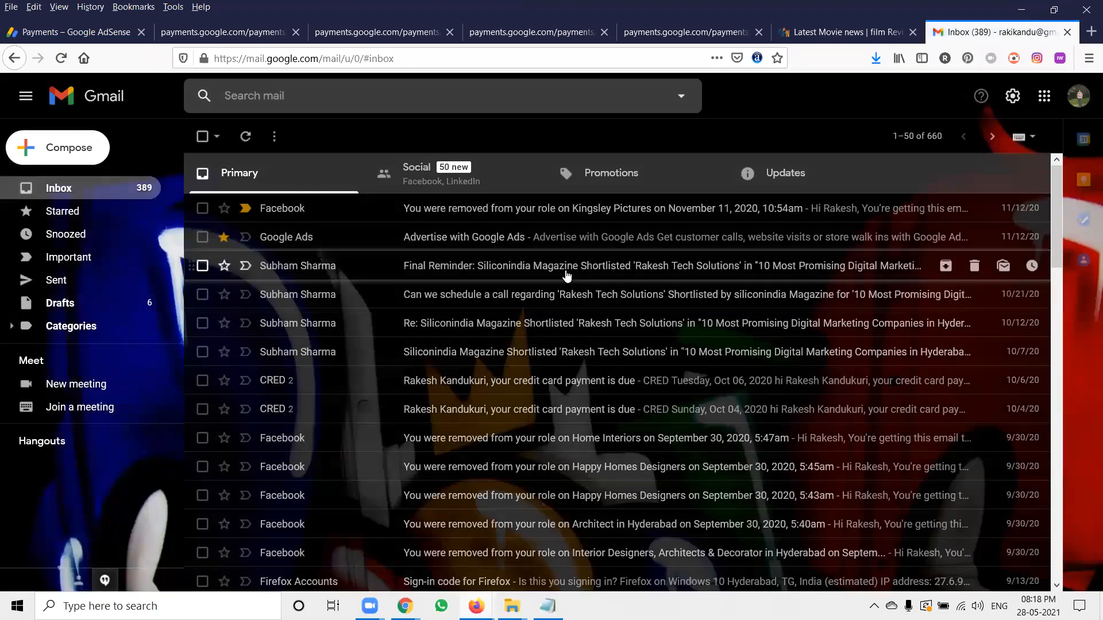
left_click(751, 196)
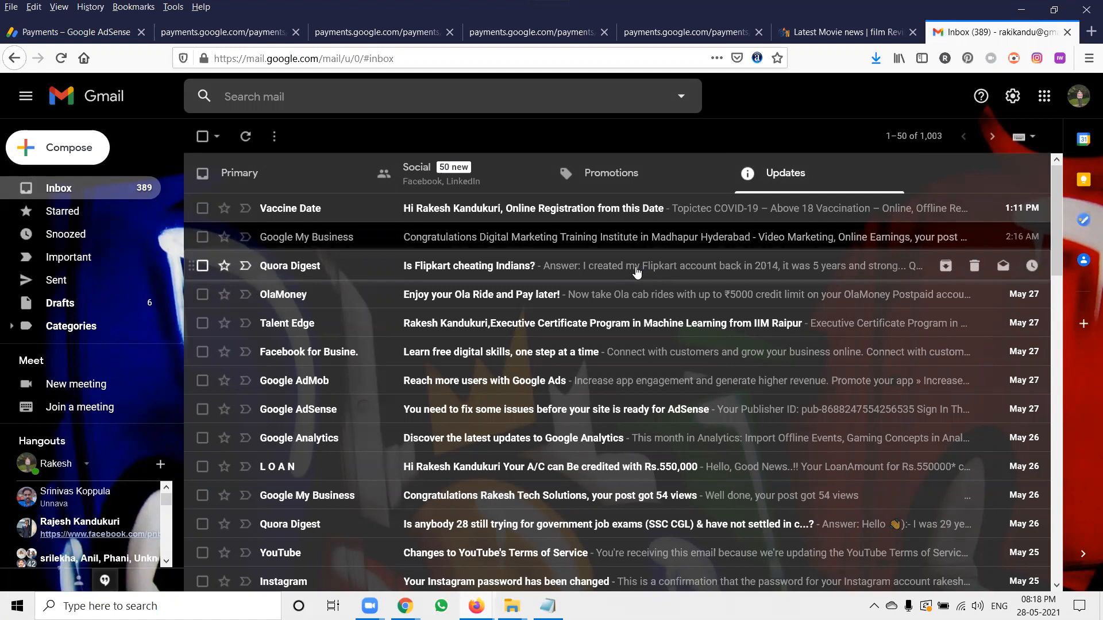
Step: Return to the AdSense payments page and open Manage tax info from the tax information notice to review the submitted W-8BEN
left_click(78, 32)
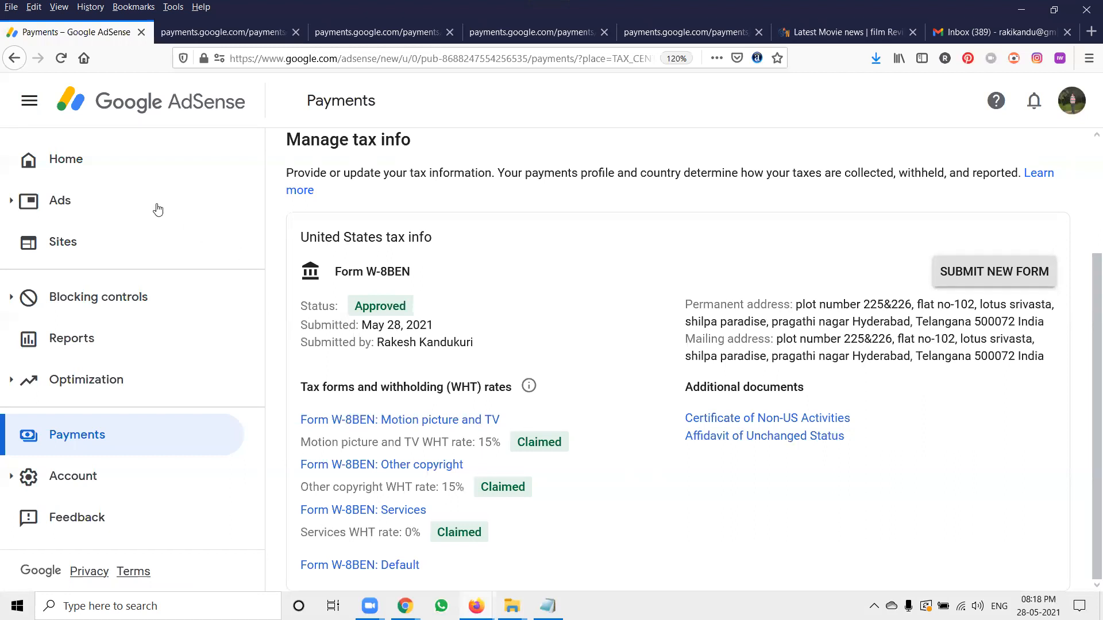
scroll(426, 209, "up", 3)
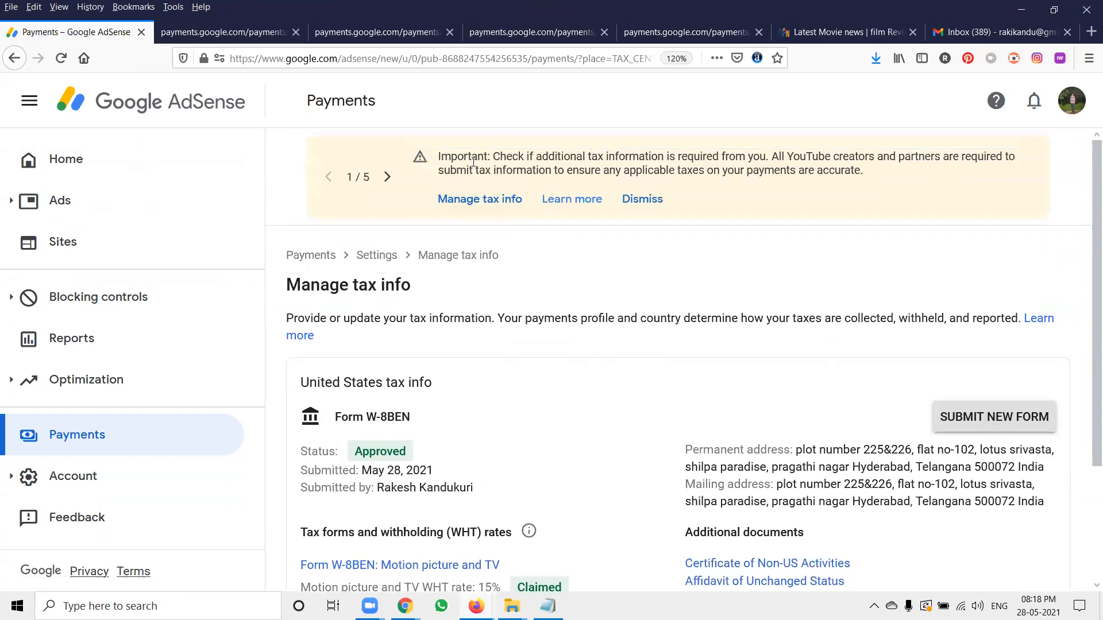
left_click(479, 199)
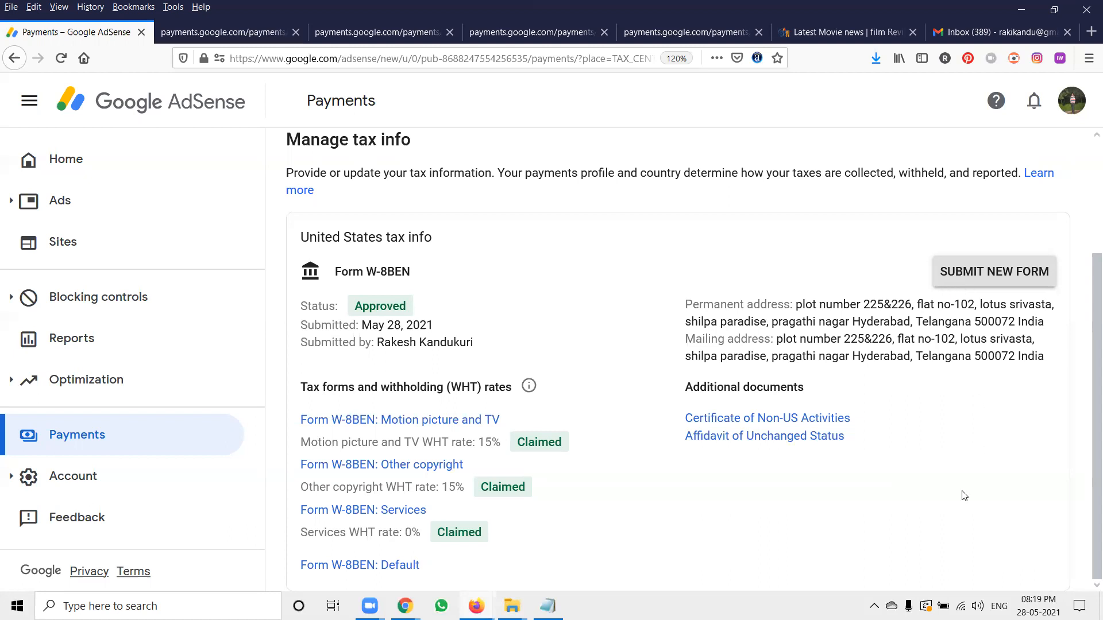
Step: Switch to the Chrome window showing the YouTube channel's videos page
left_click(405, 606)
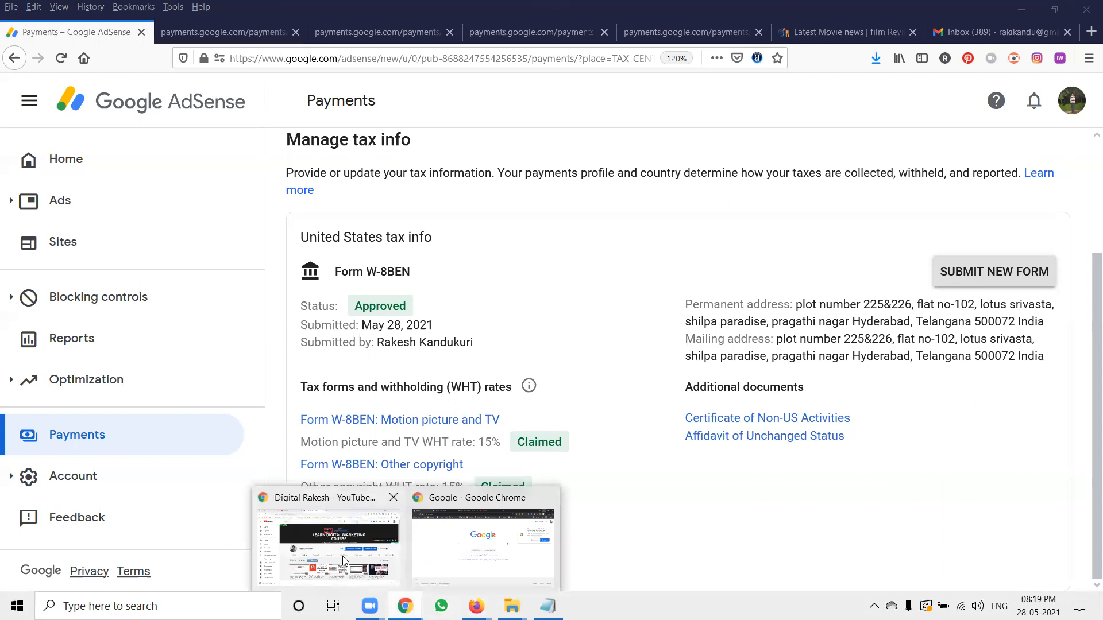
left_click(321, 534)
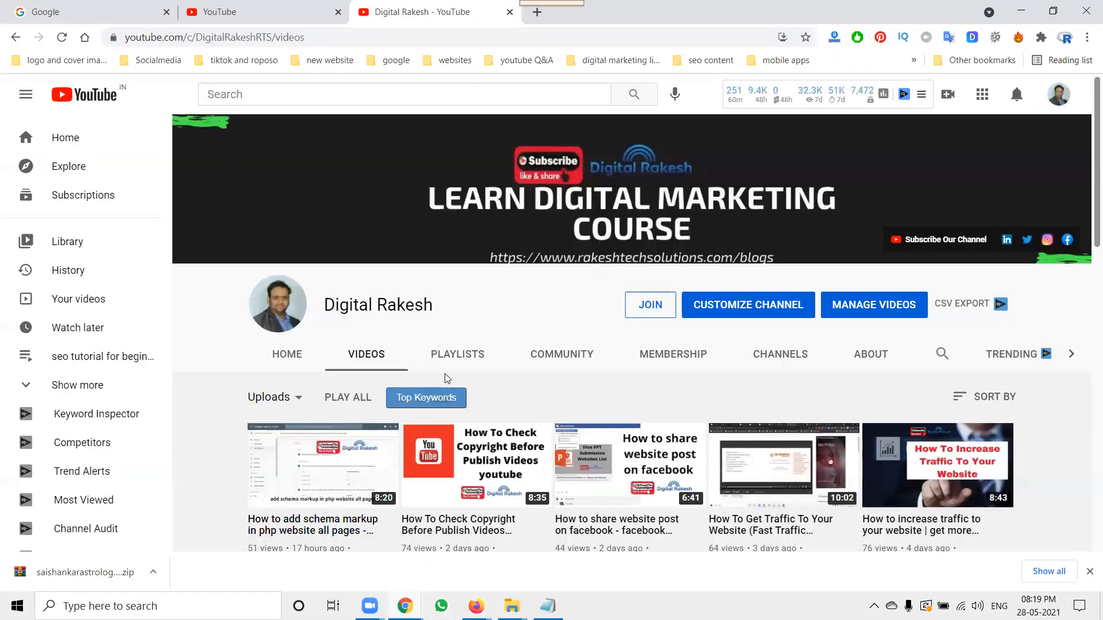